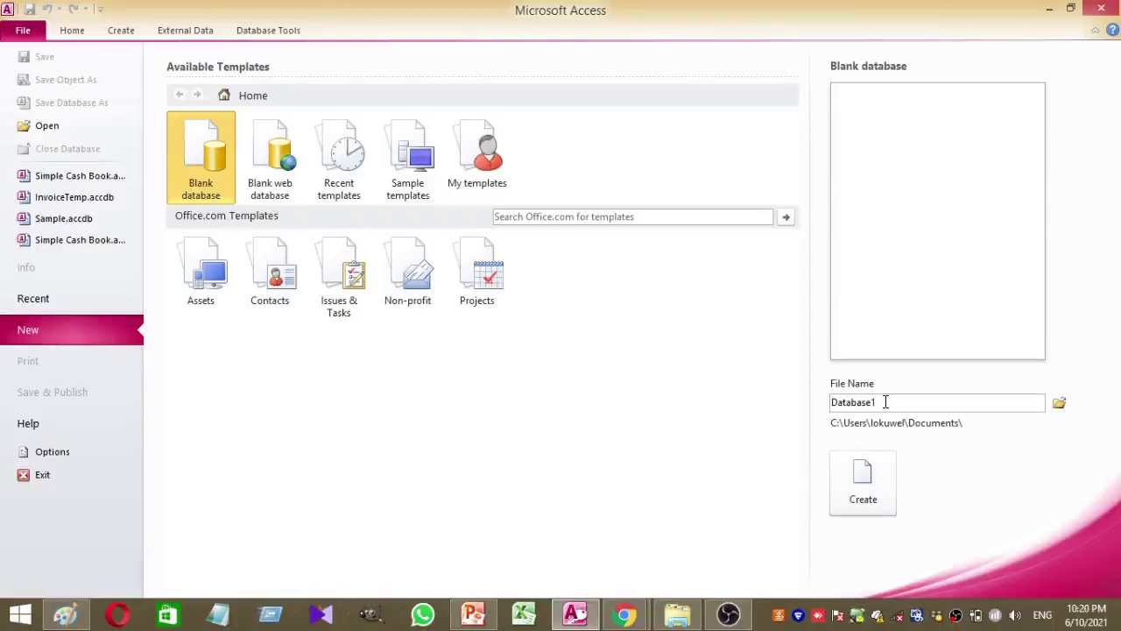
# Name the new blank database RunningSum and set its save location to the Desktop.
pyautogui.press('BackSpace')
pyautogui.press('BackSpace')
pyautogui.press('BackSpace')
pyautogui.press('BackSpace')
pyautogui.press('BackSpace')
pyautogui.press('BackSpace')
pyautogui.press('BackSpace')
pyautogui.press('BackSpace')
pyautogui.press('BackSpace')
pyautogui.write('Running')
pyautogui.press('BackSpace')
pyautogui.write('Sum')
pyautogui.click(1059, 404)
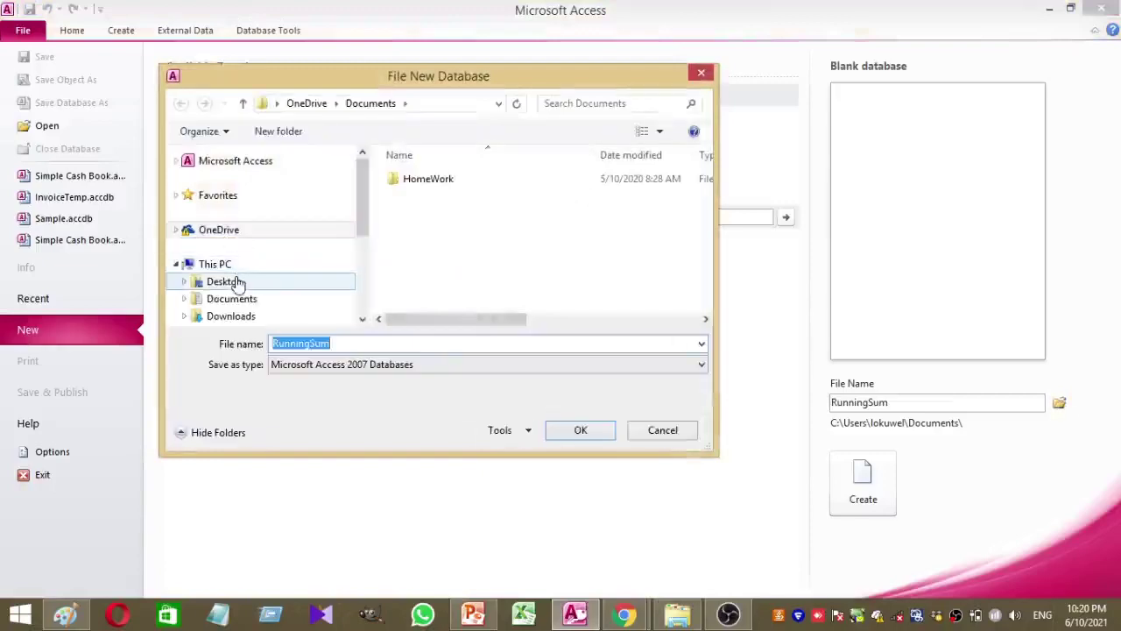
pyautogui.click(236, 283)
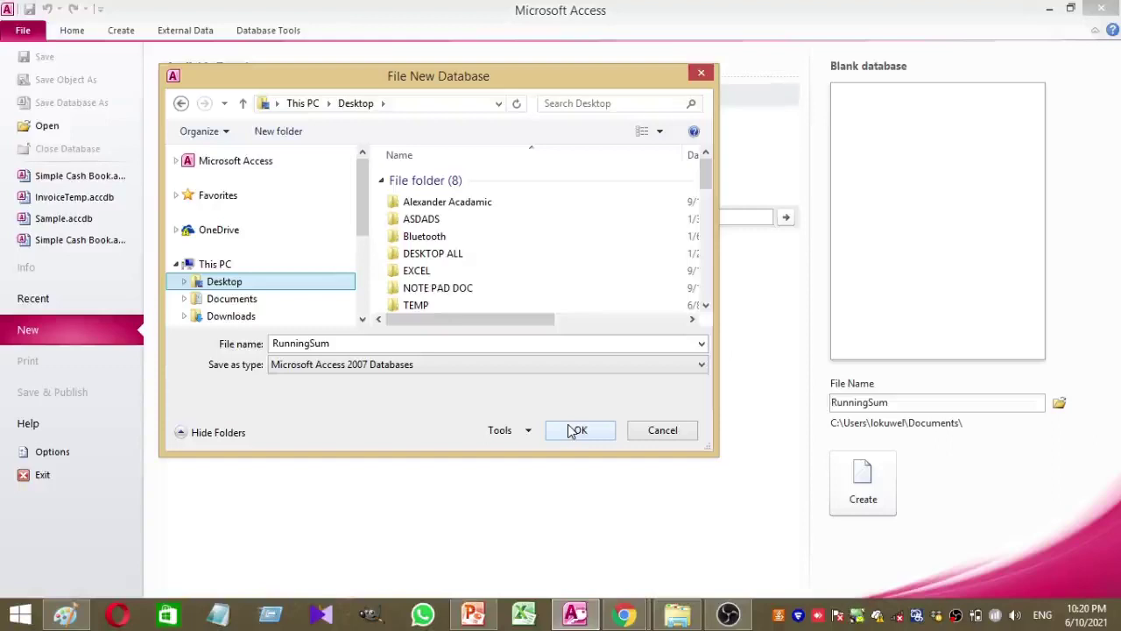
pyautogui.click(576, 430)
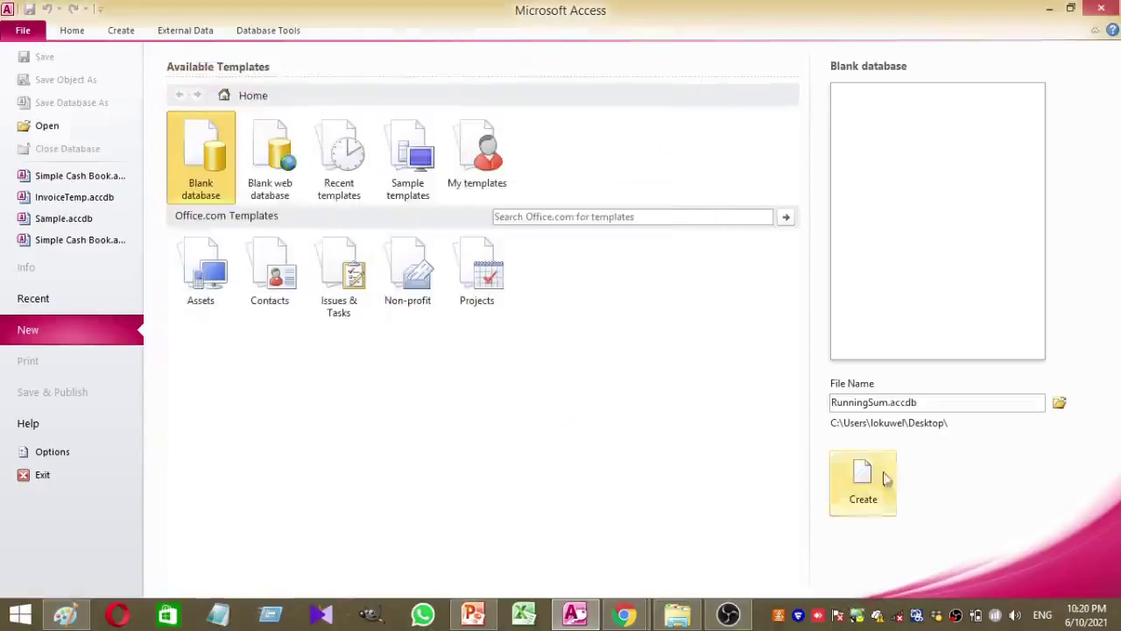
# Create the RunningSum database, save its first table as tblSample, and switch to Design view.
pyautogui.click(863, 477)
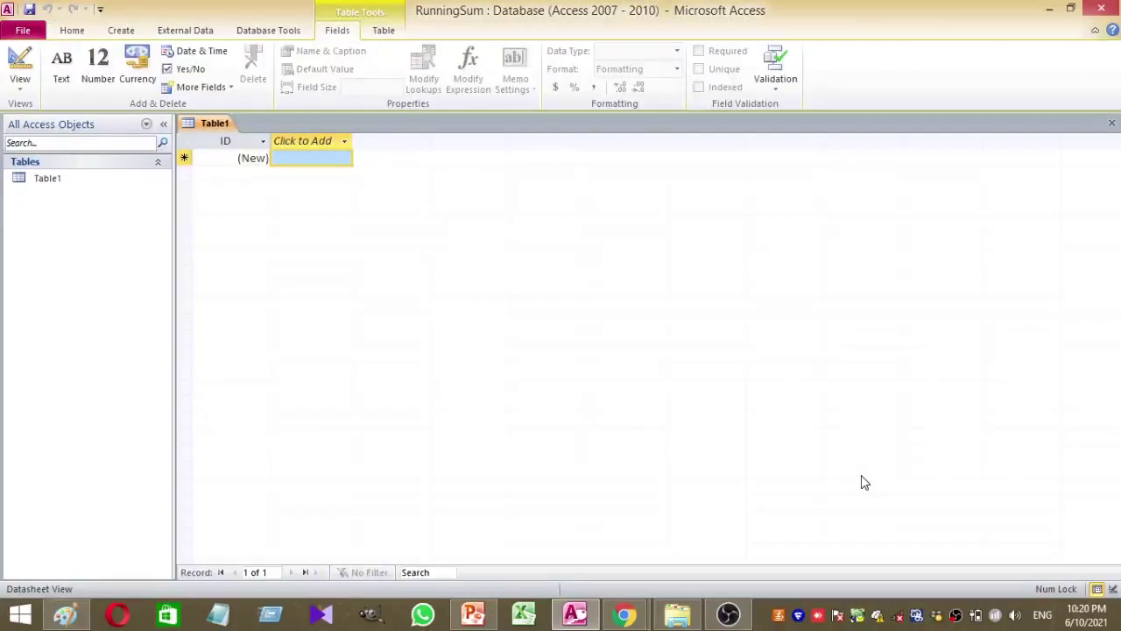
pyautogui.hotkey('ctrl', 's')
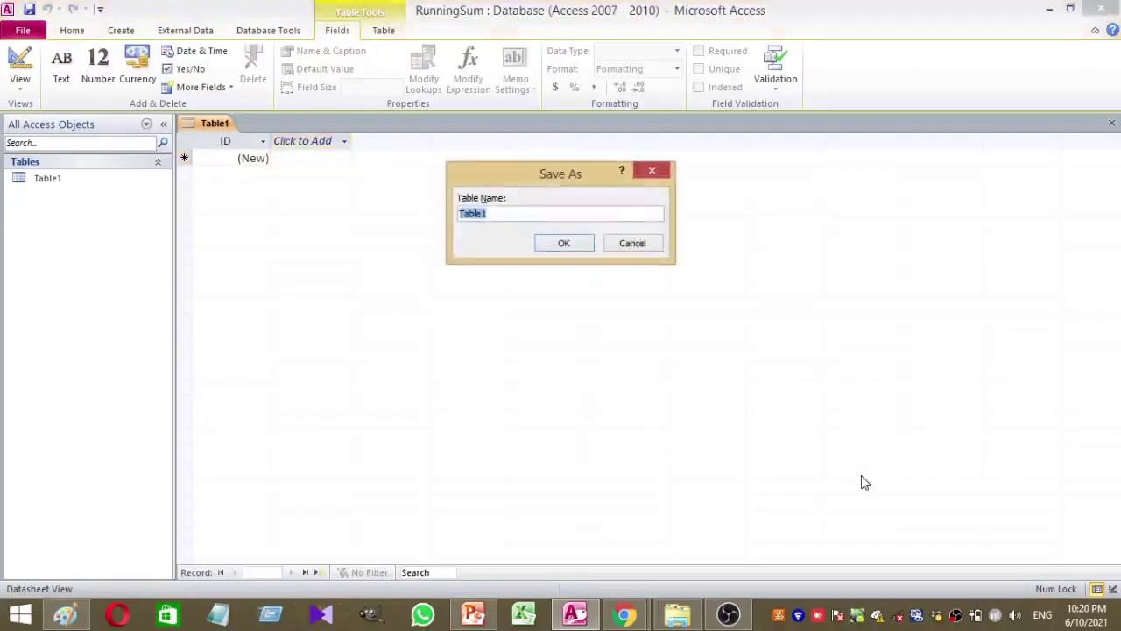
pyautogui.write('tm')
pyautogui.press('BackSpace')
pyautogui.write('bl')
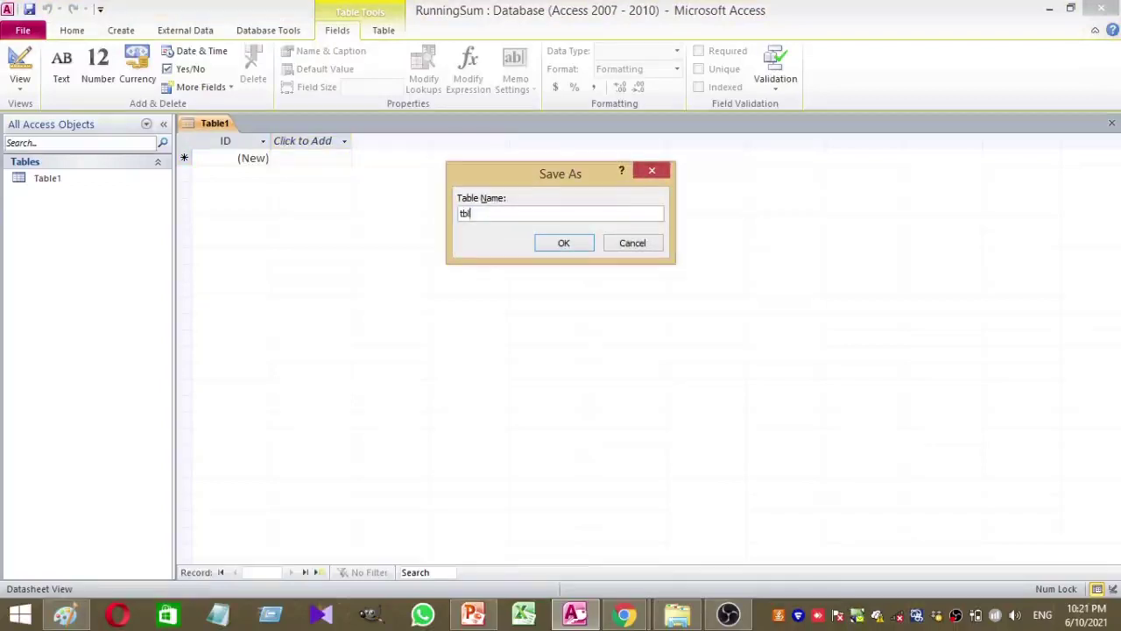
pyautogui.write('Sample')
pyautogui.press('Return')
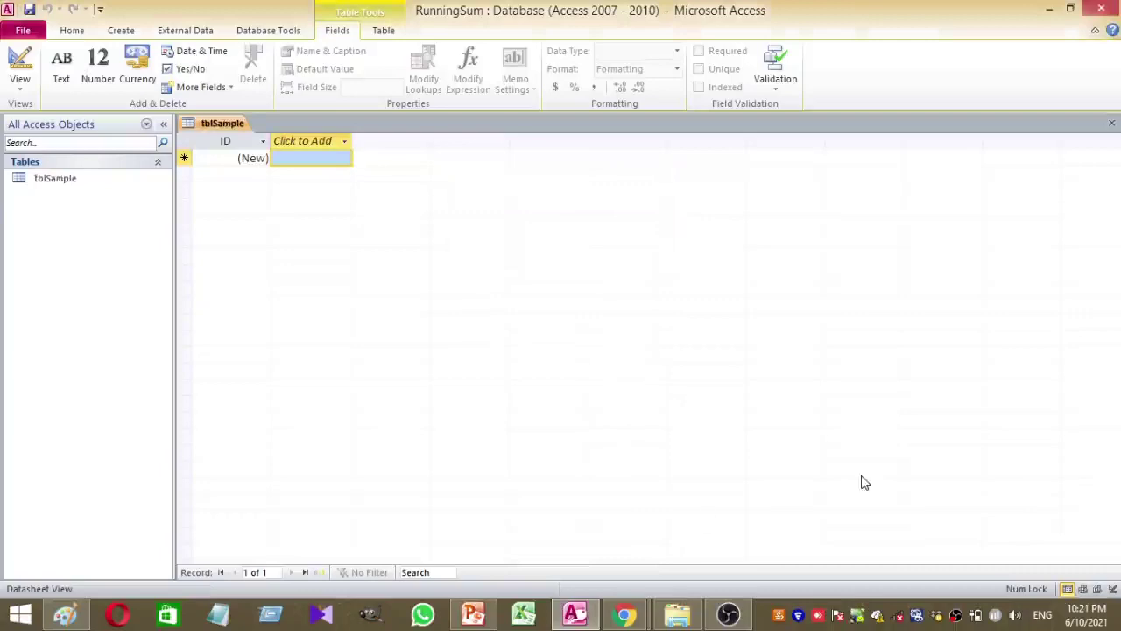
pyautogui.click(16, 73)
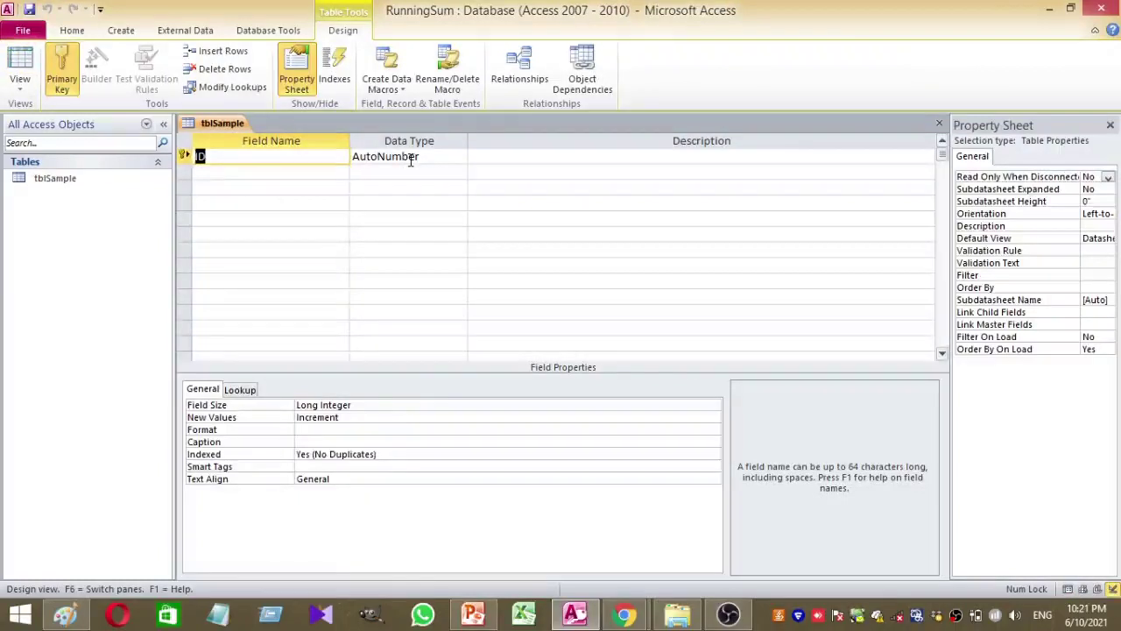
# Add a Text field named Desccription in the row below ID.
pyautogui.click(310, 173)
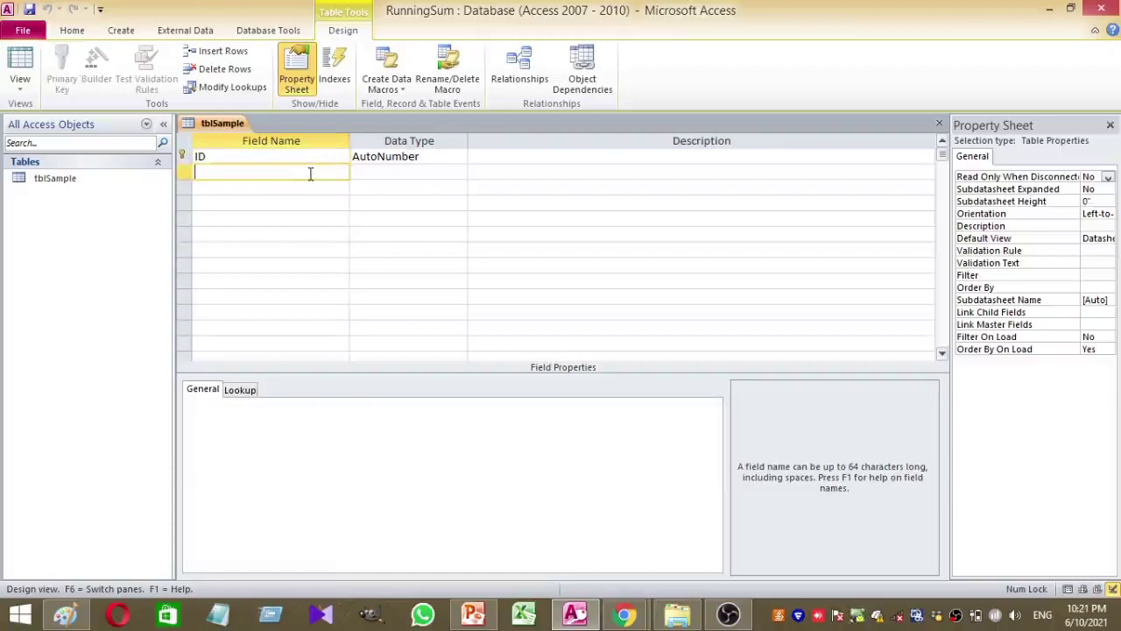
pyautogui.write('Desccription')
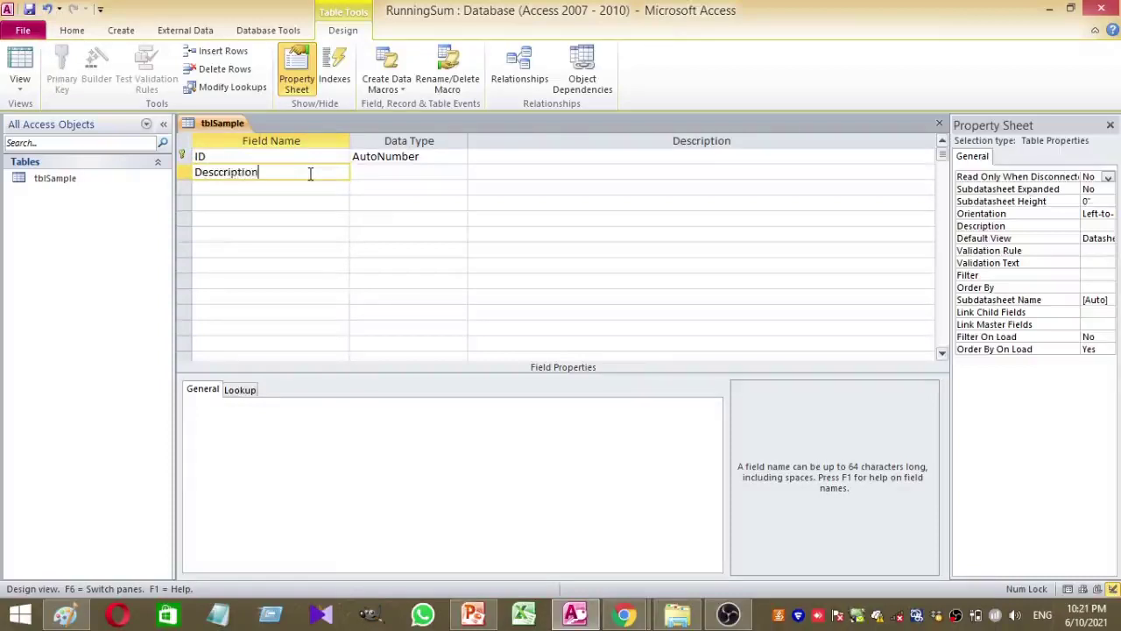
pyautogui.click(374, 172)
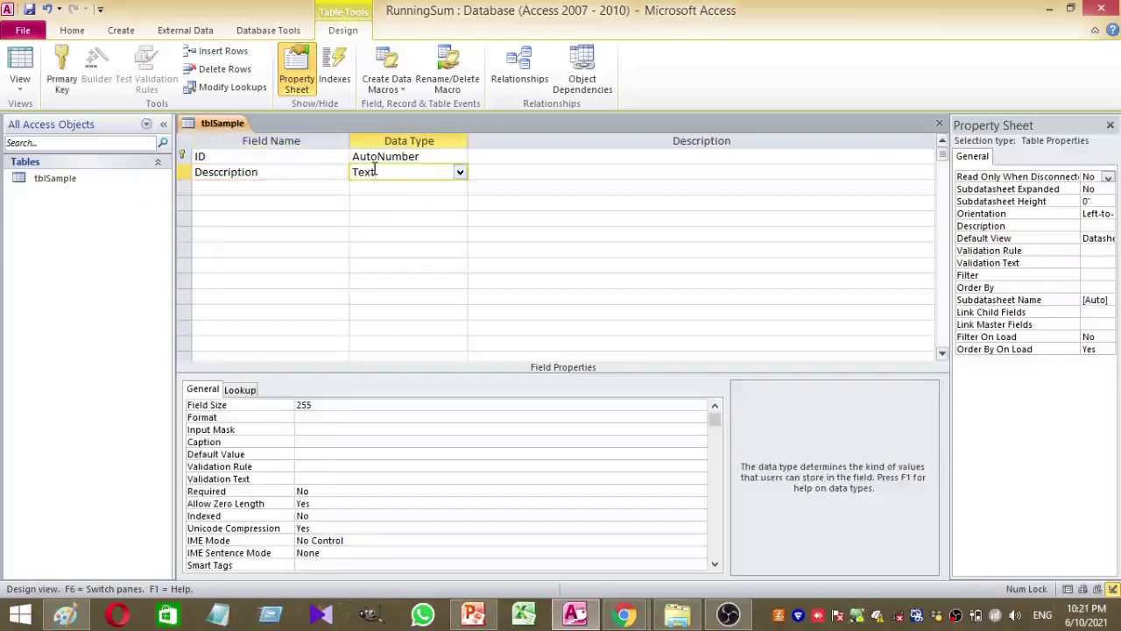
pyautogui.click(336, 194)
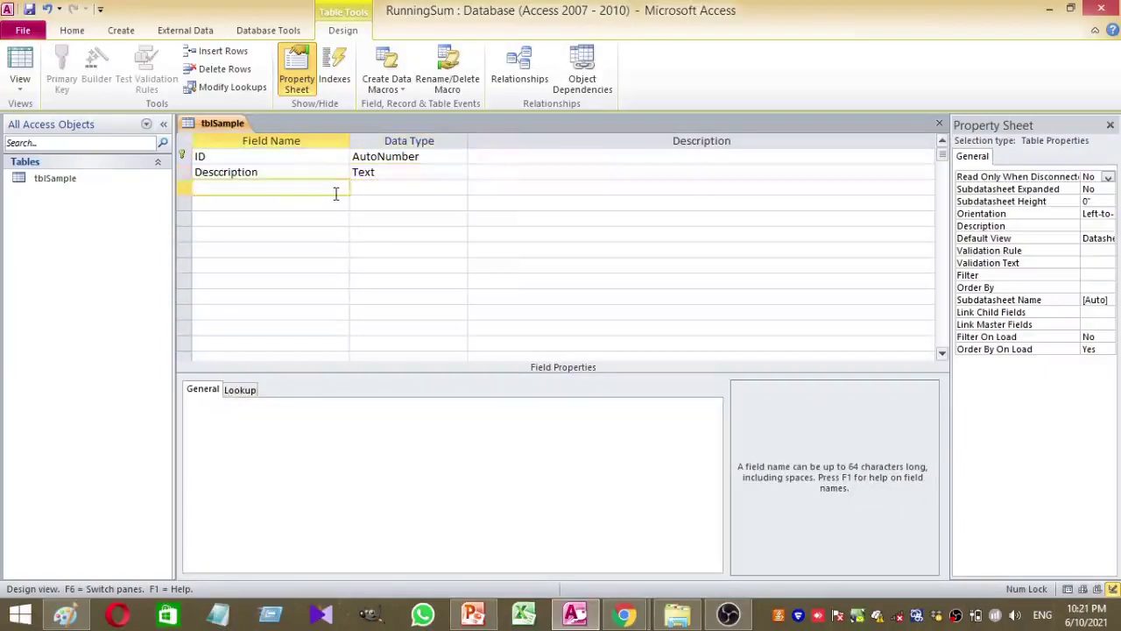
# Add a DEBIT field of type Currency with a default value of 0.
pyautogui.write('DEBIT')
pyautogui.click(409, 188)
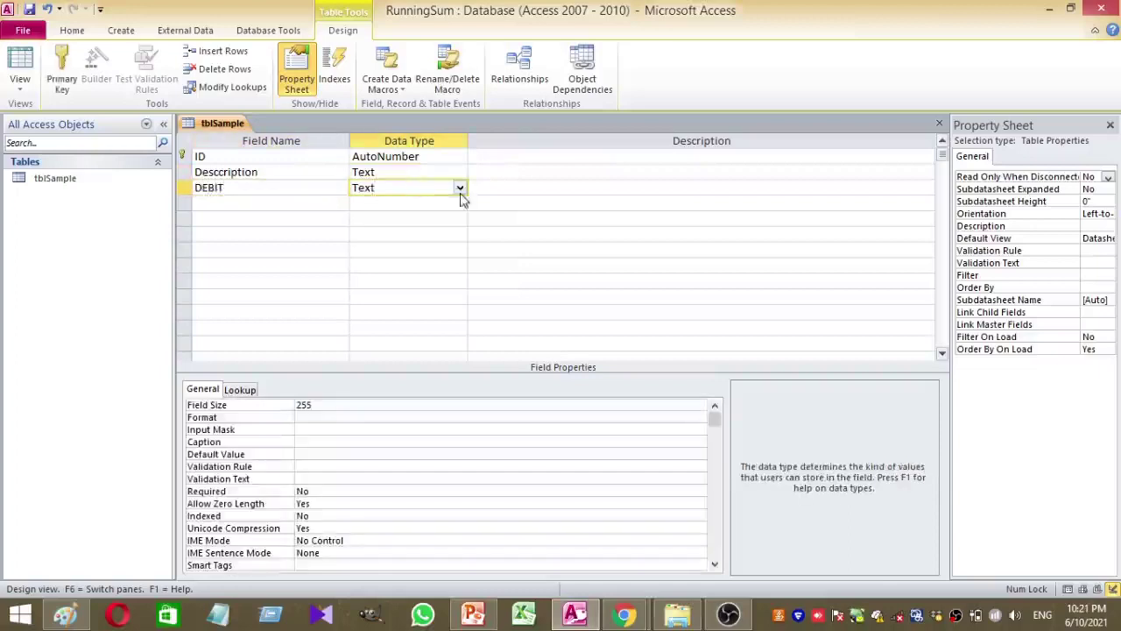
pyautogui.click(459, 188)
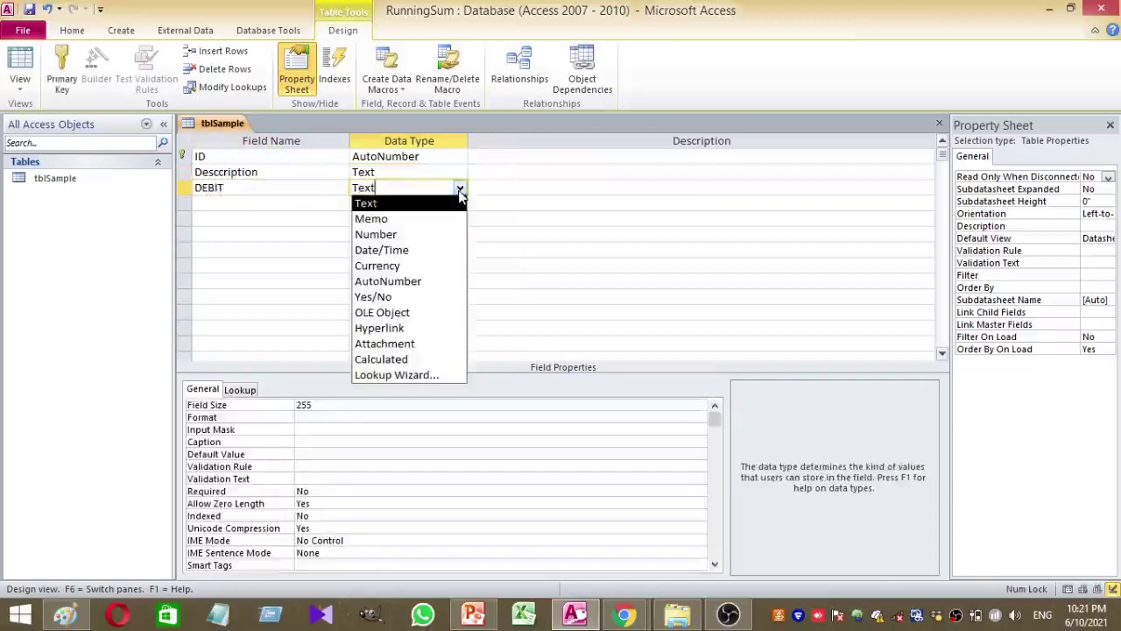
pyautogui.click(429, 268)
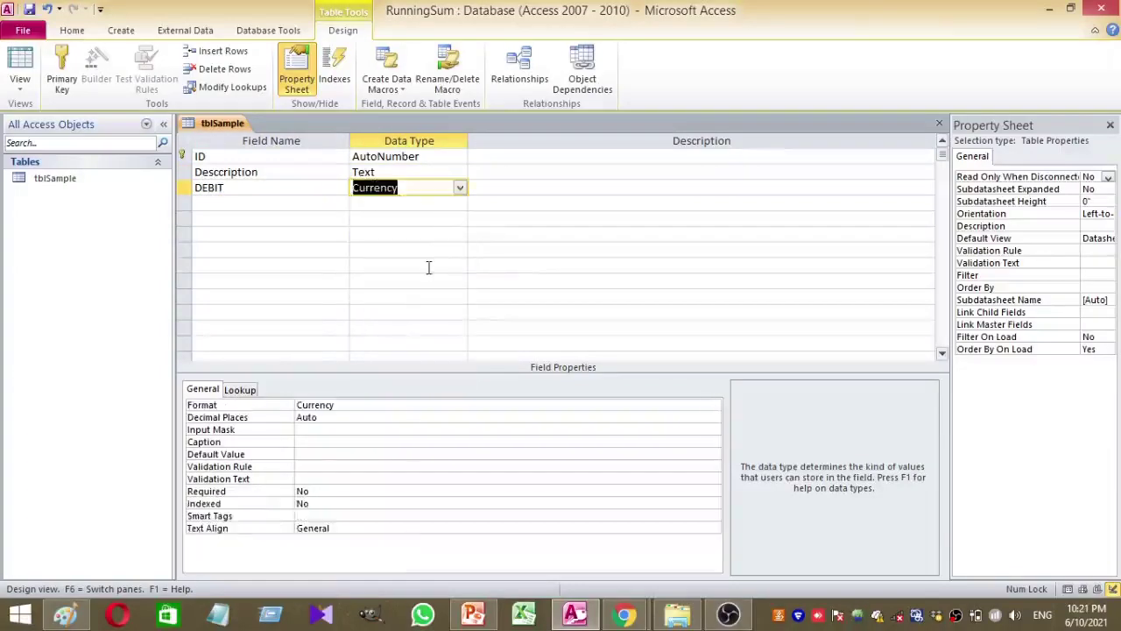
pyautogui.click(332, 454)
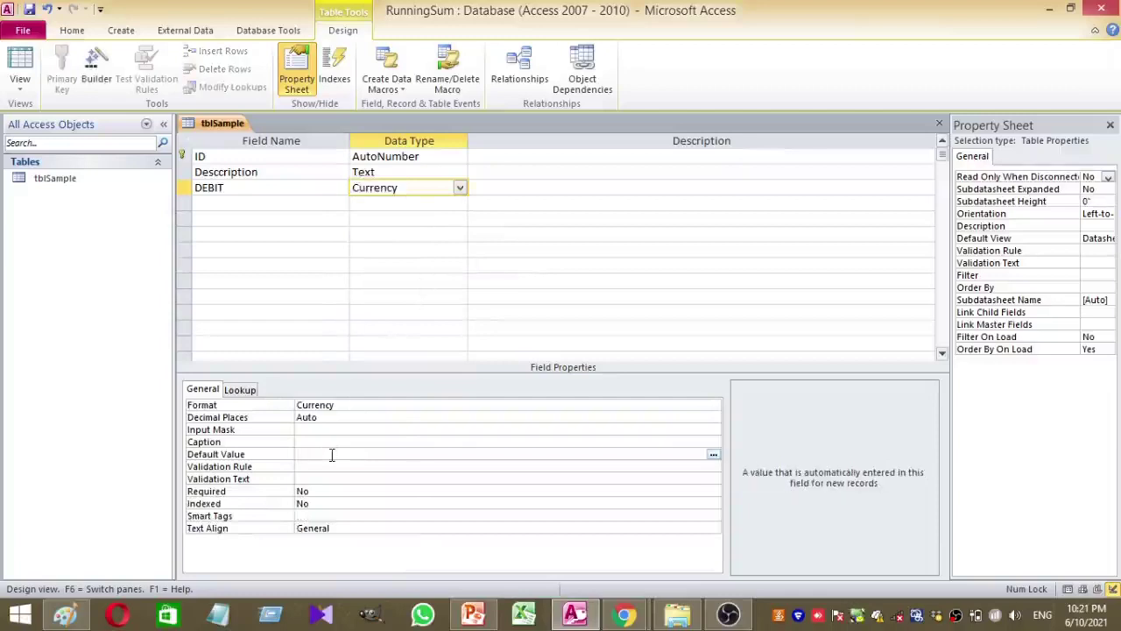
pyautogui.write('0')
# Add a CREDIT field of type Currency with a default value of 0.
pyautogui.click(221, 201)
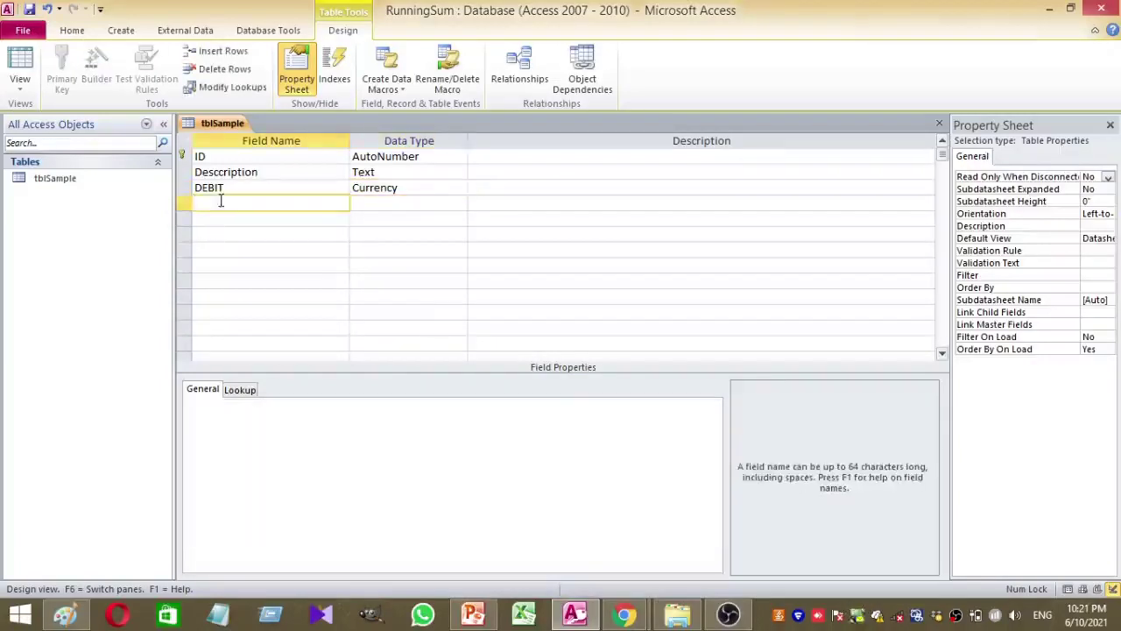
pyautogui.write('CREDIT')
pyautogui.click(375, 202)
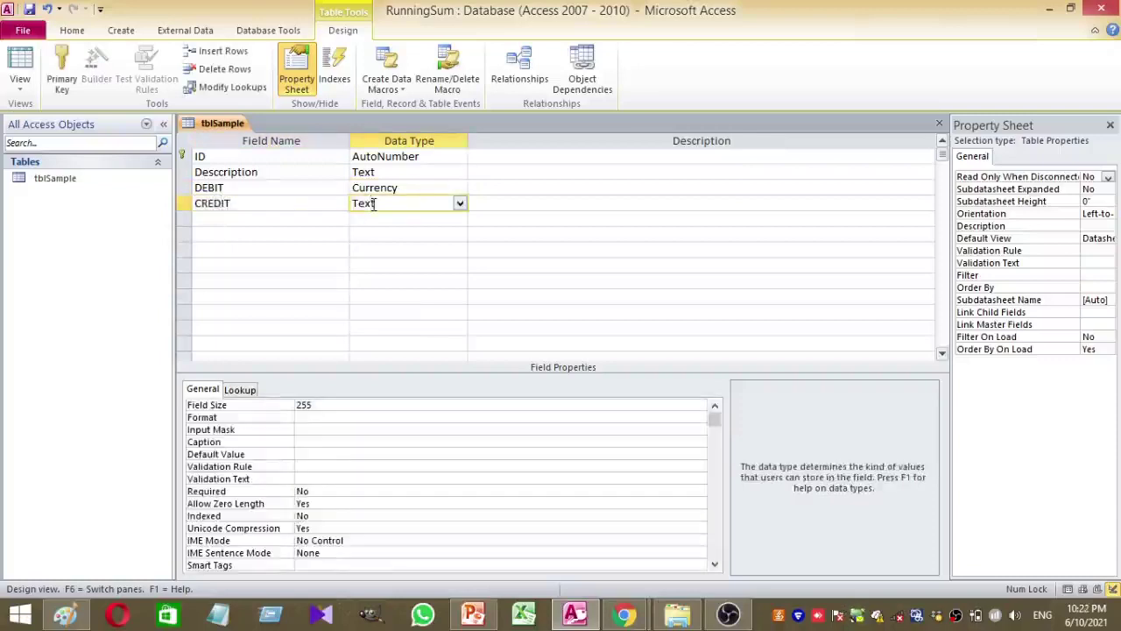
pyautogui.click(459, 204)
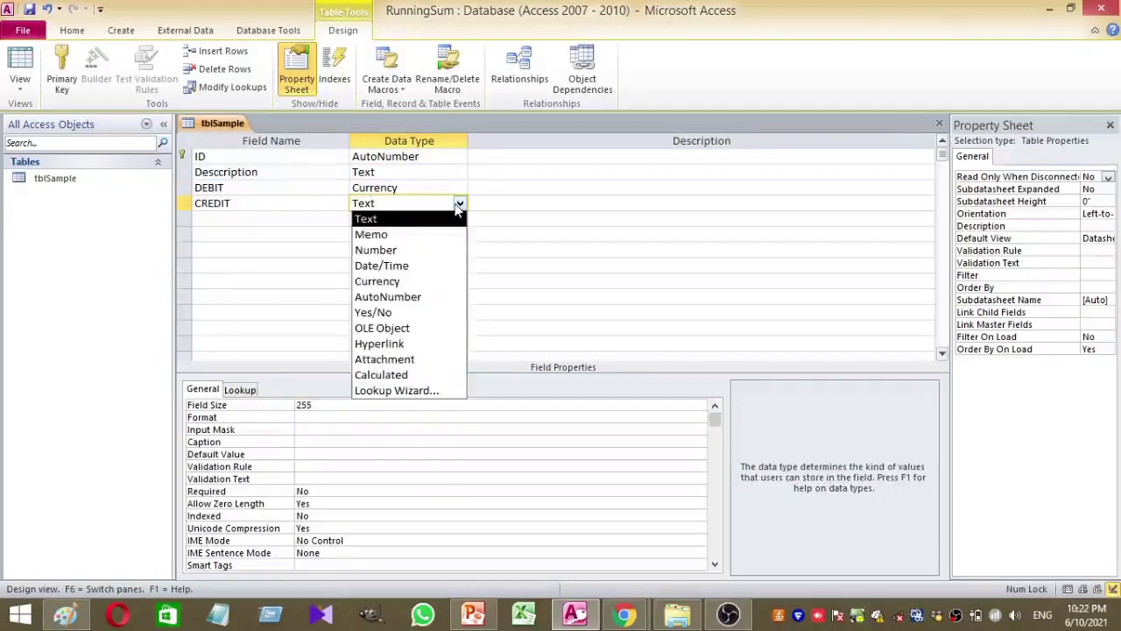
pyautogui.click(406, 281)
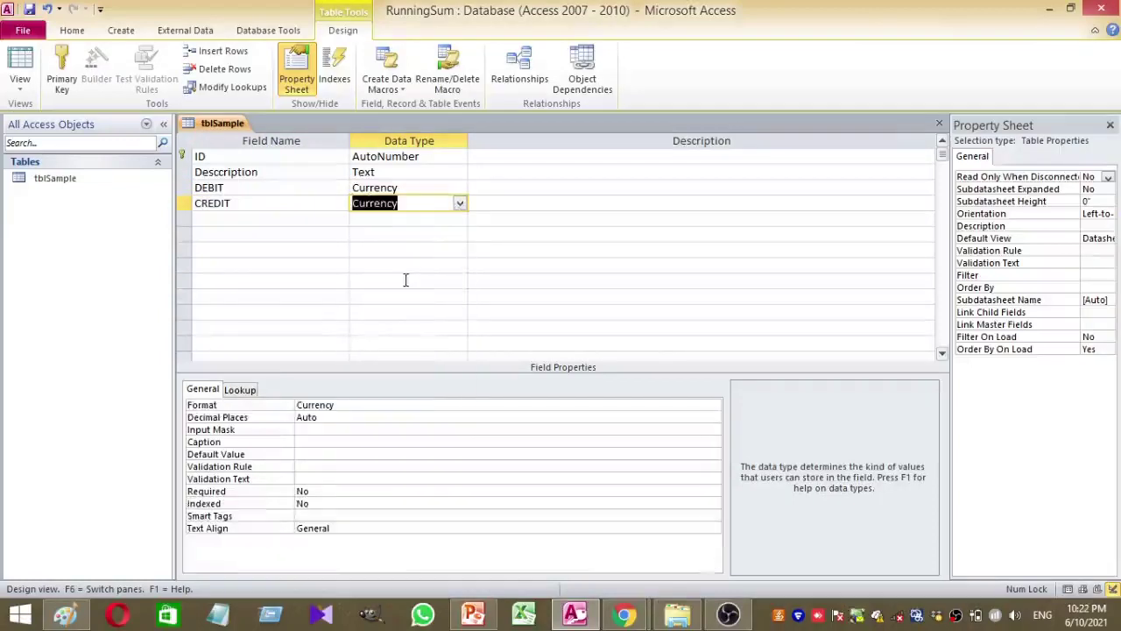
pyautogui.click(305, 455)
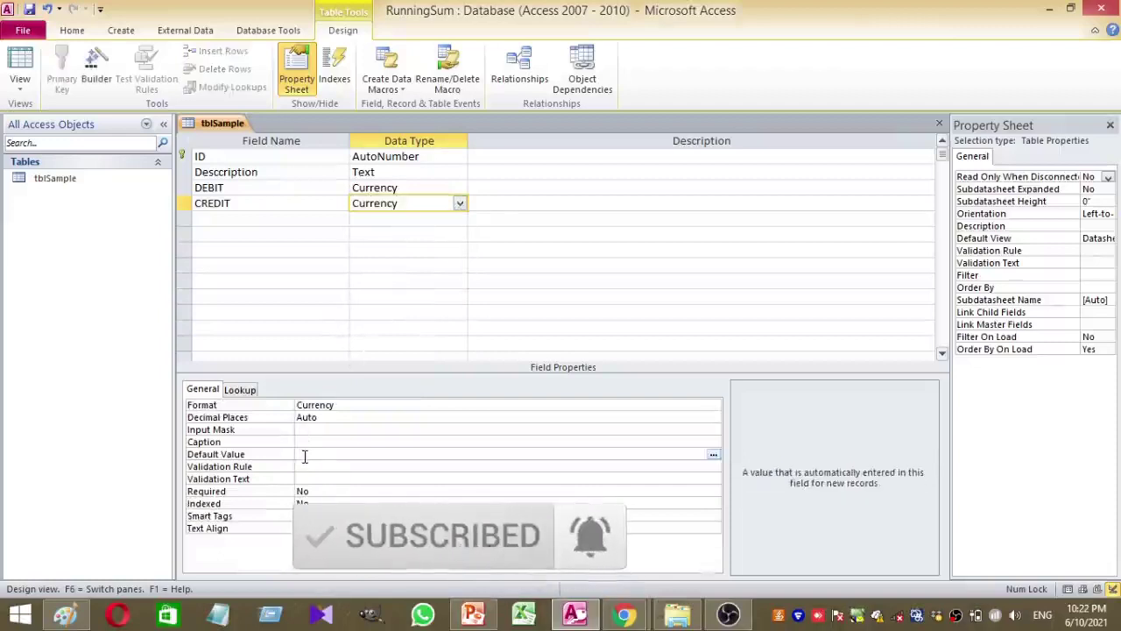
pyautogui.write('0')
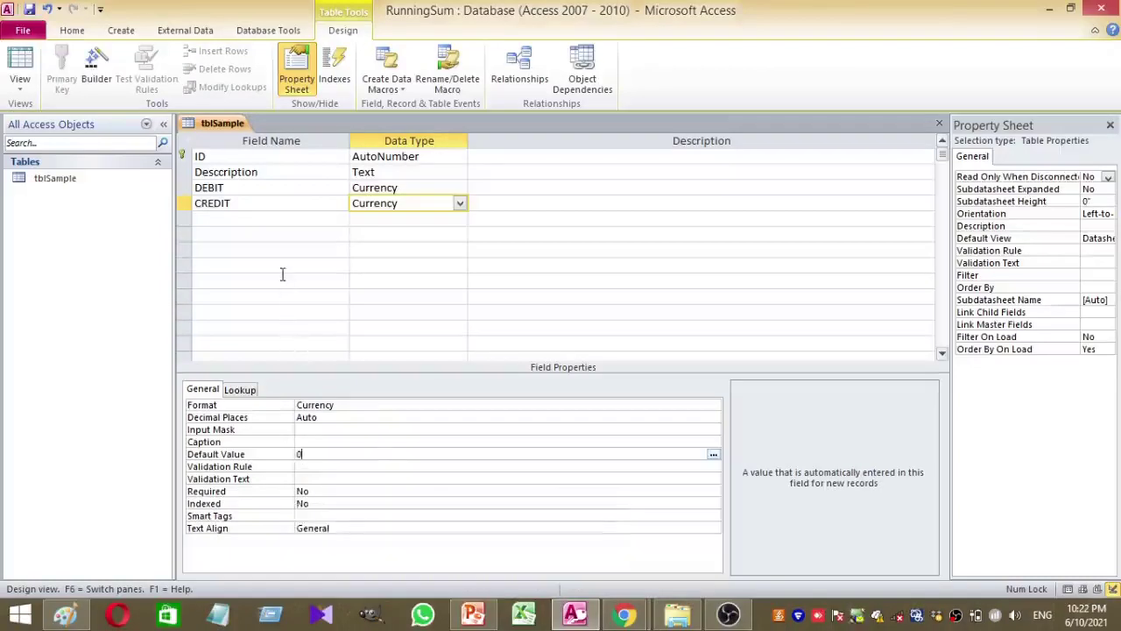
pyautogui.click(21, 60)
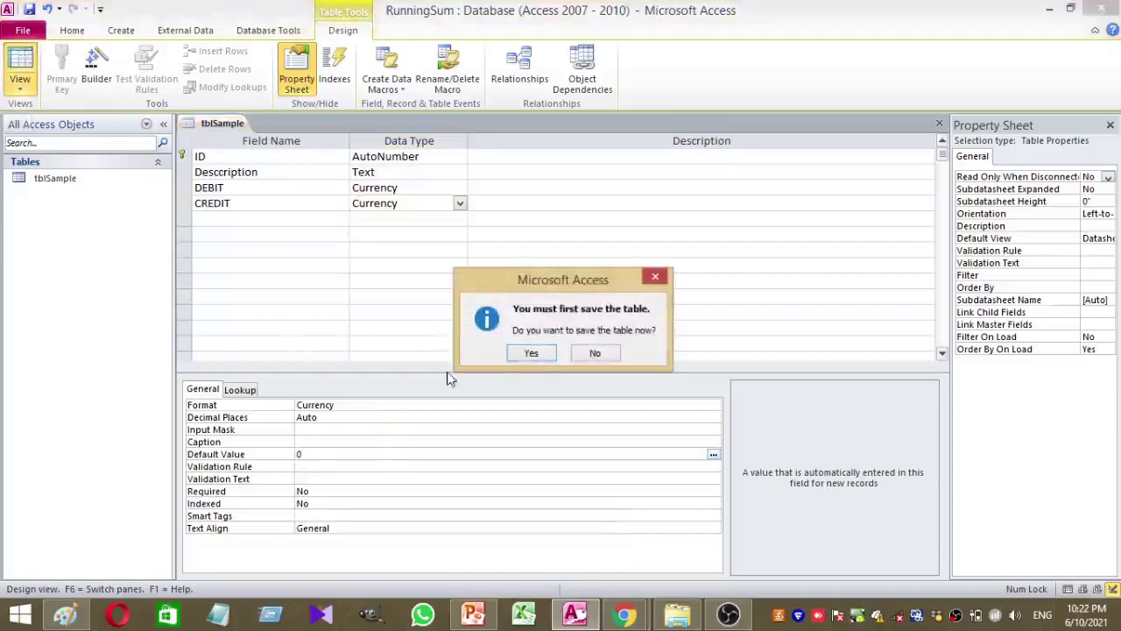
# Save the tblSample design, view its empty datasheet, and select tblSample in the Navigation Pane.
pyautogui.click(541, 358)
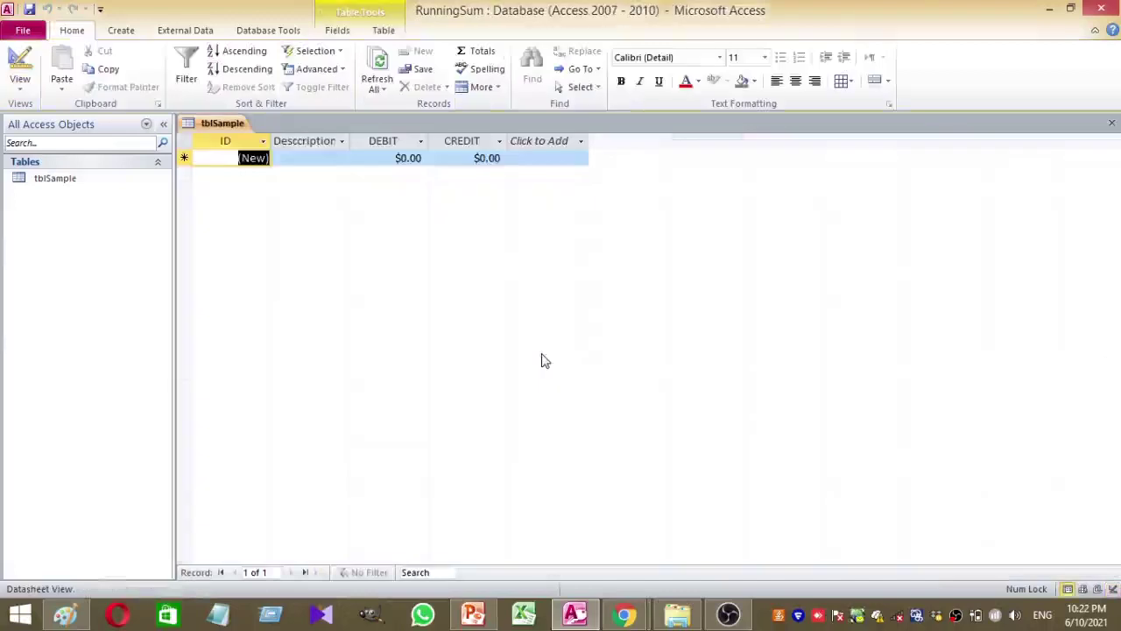
pyautogui.click(127, 182)
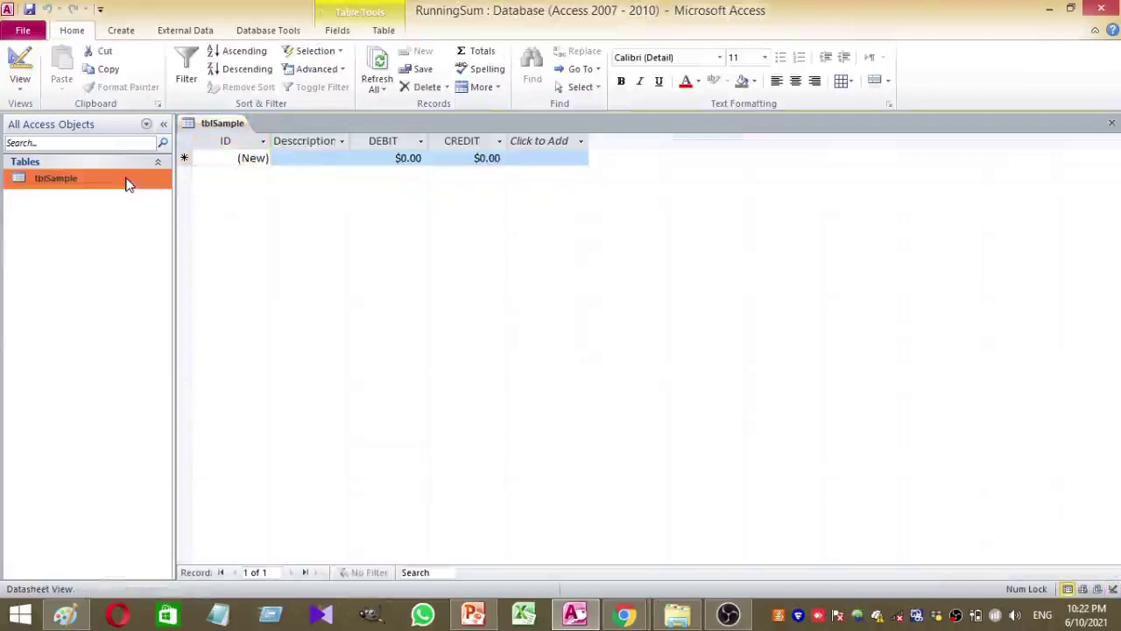
pyautogui.click(122, 31)
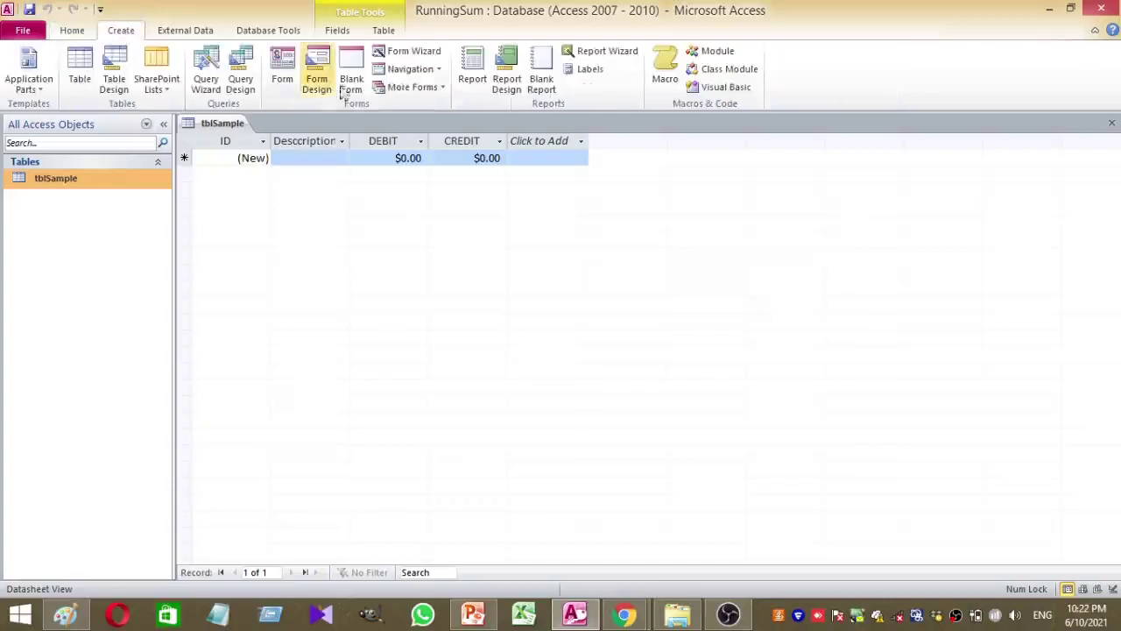
# Start a new query in Design view with tblSample as its source table.
pyautogui.click(238, 83)
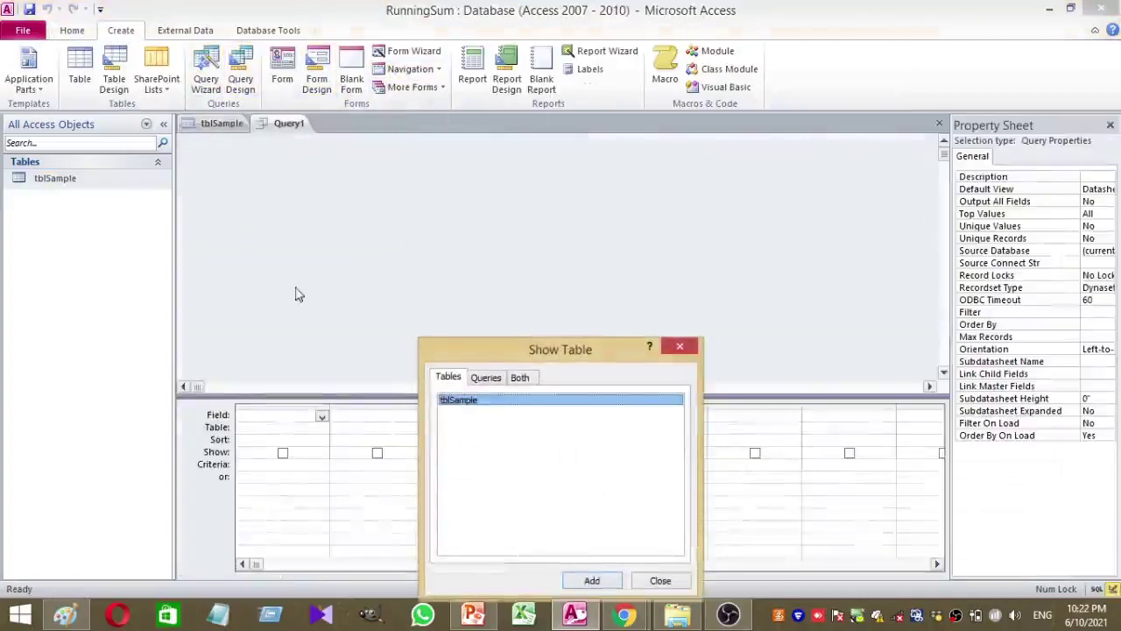
pyautogui.click(592, 580)
pyautogui.click(660, 580)
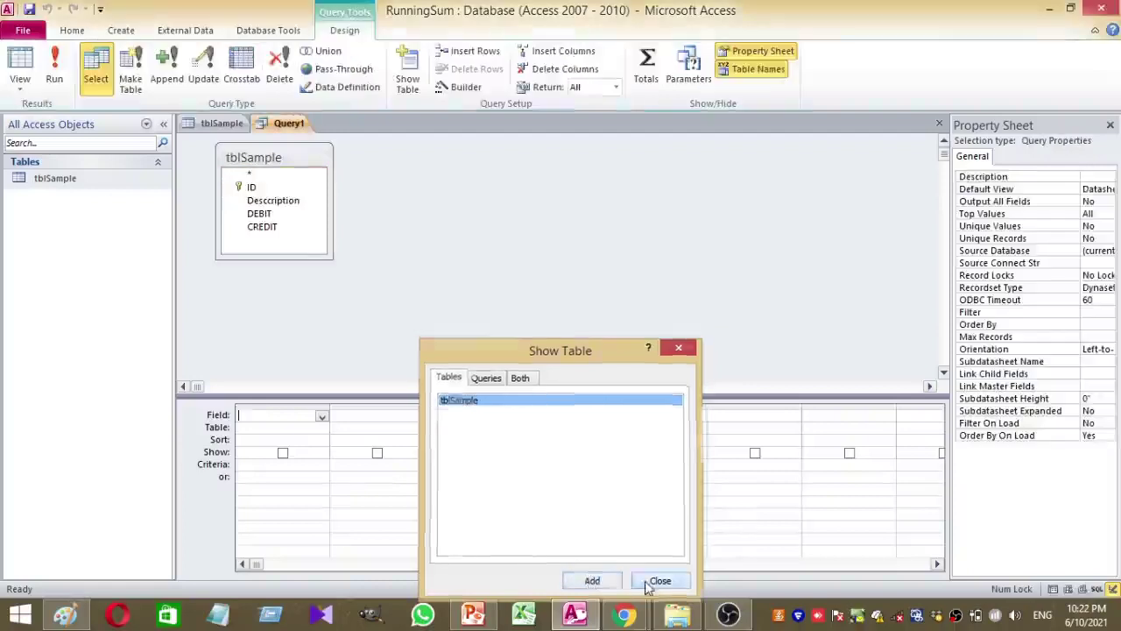
# Add ID, Desccription, DEBIT and CREDIT to the query grid, with CREDIT added twice.
pyautogui.click(243, 191)
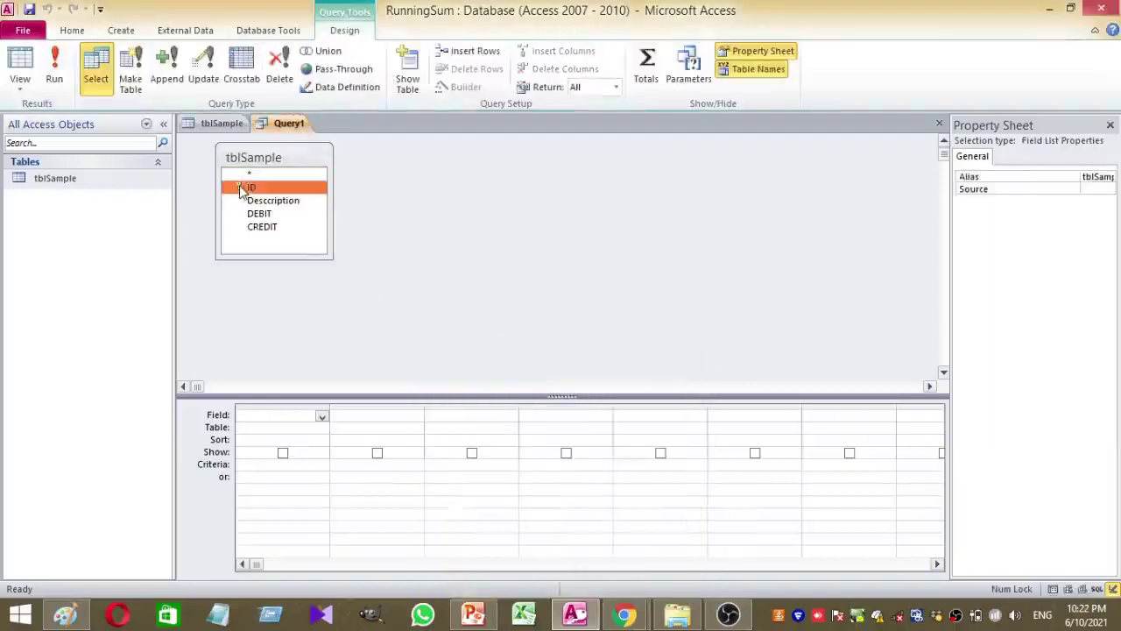
pyautogui.doubleClick(242, 189)
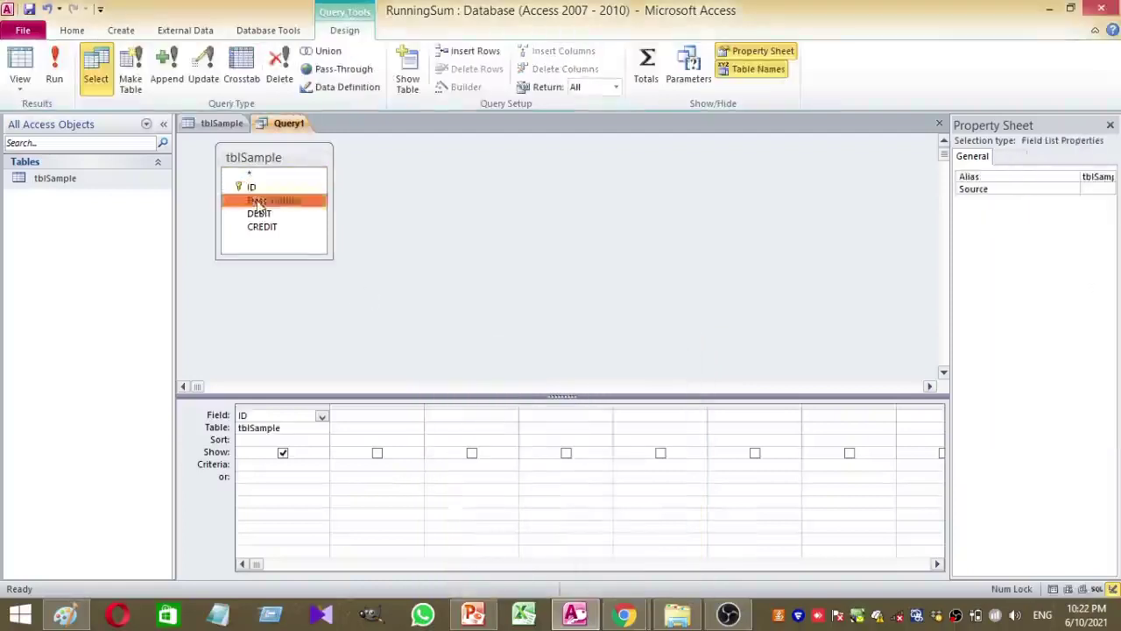
pyautogui.doubleClick(260, 201)
pyautogui.click(260, 204)
pyautogui.doubleClick(262, 215)
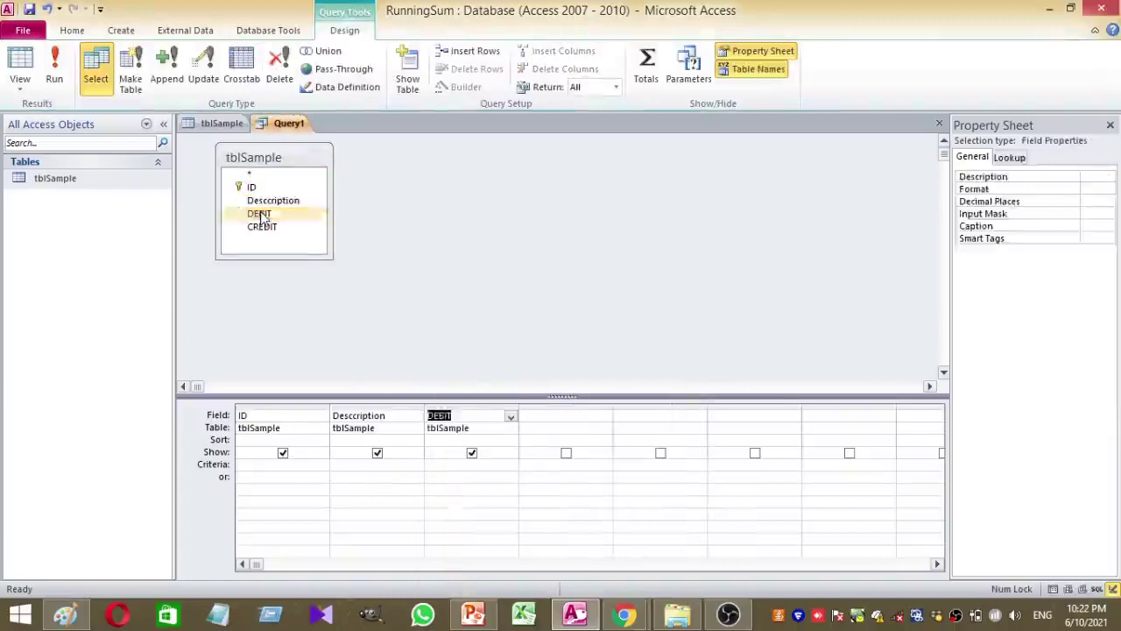
pyautogui.click(263, 215)
pyautogui.doubleClick(265, 227)
pyautogui.doubleClick(266, 227)
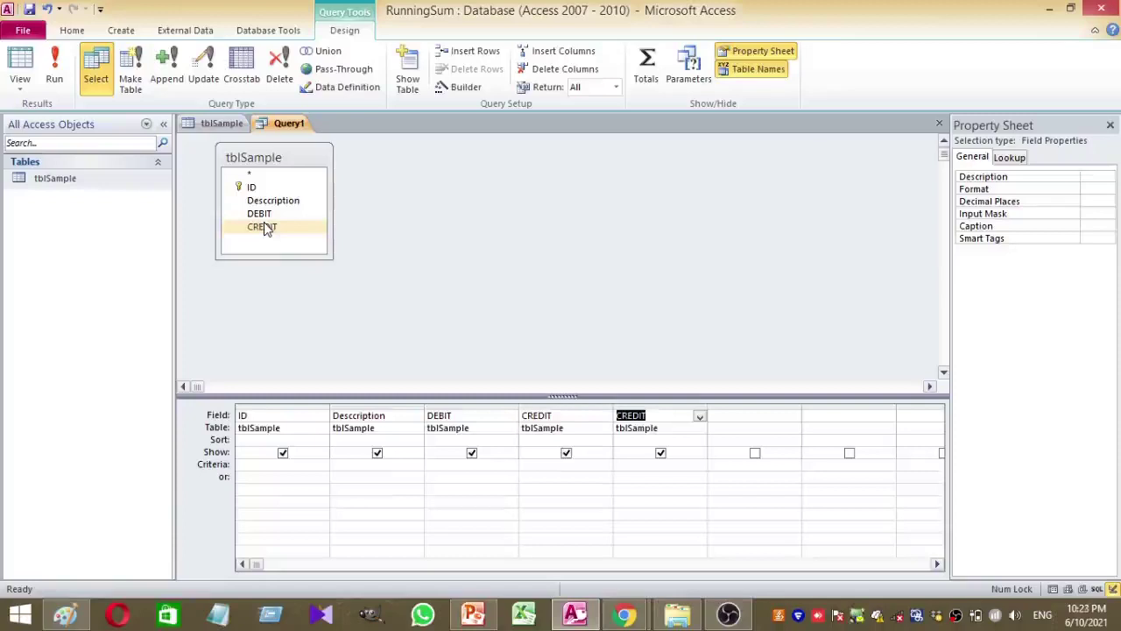
# Type Balance into the sixth column's Field cell of the query grid.
pyautogui.click(729, 420)
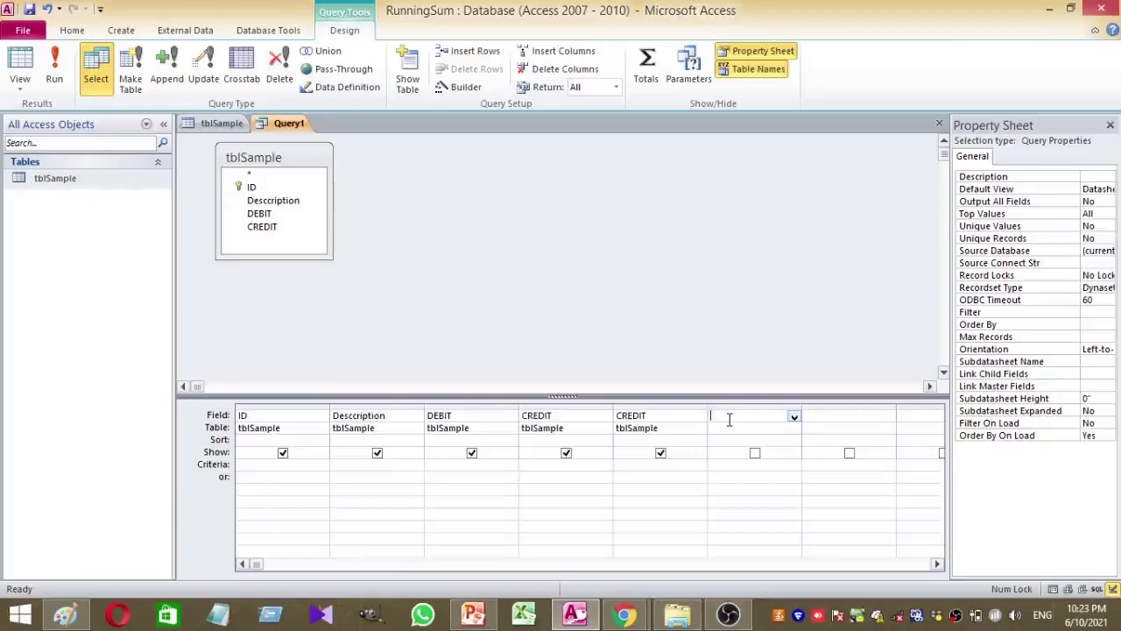
pyautogui.write('Balance')
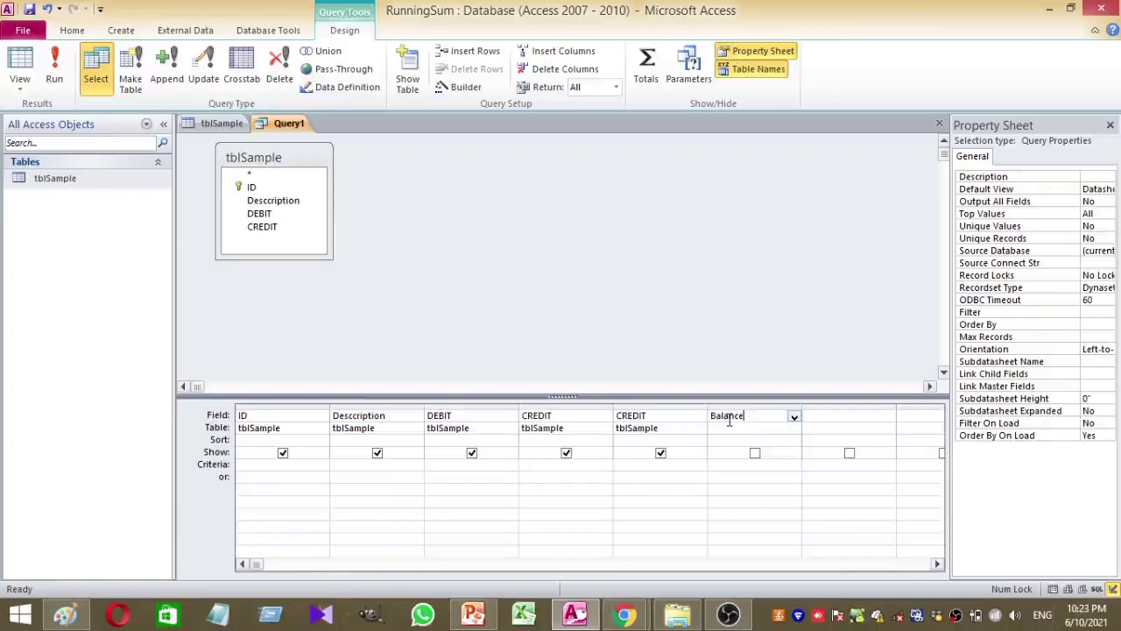
pyautogui.rightClick(758, 420)
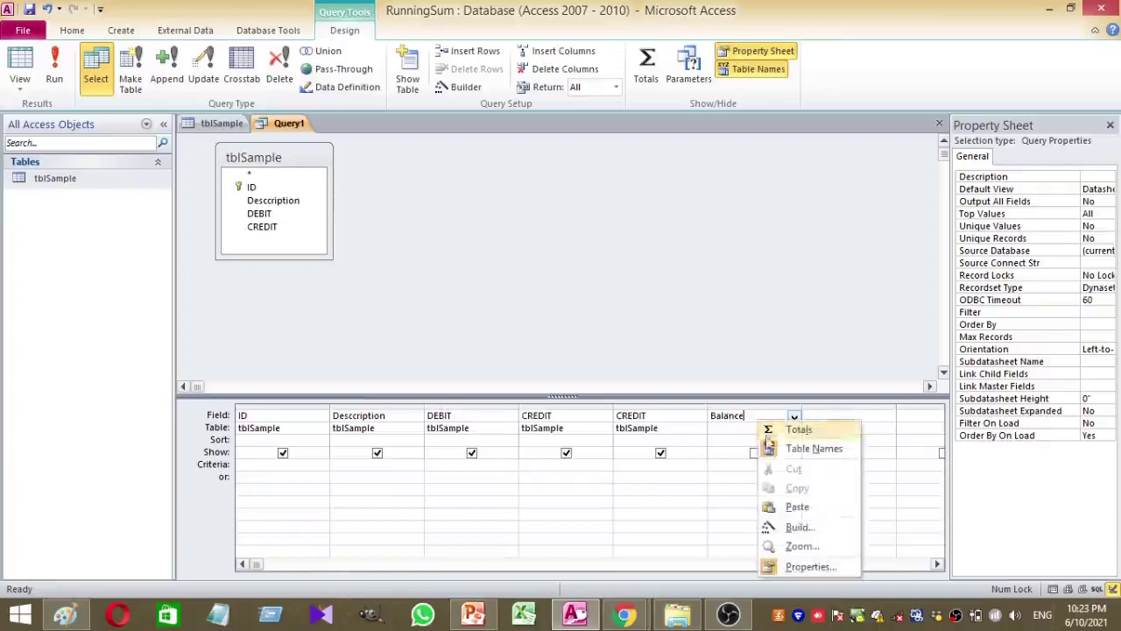
# In the Zoom box, extend Balance to ':(select Sum(DEBIT-CREDIT) from tblSample AS Alias_Sample'.
pyautogui.click(798, 546)
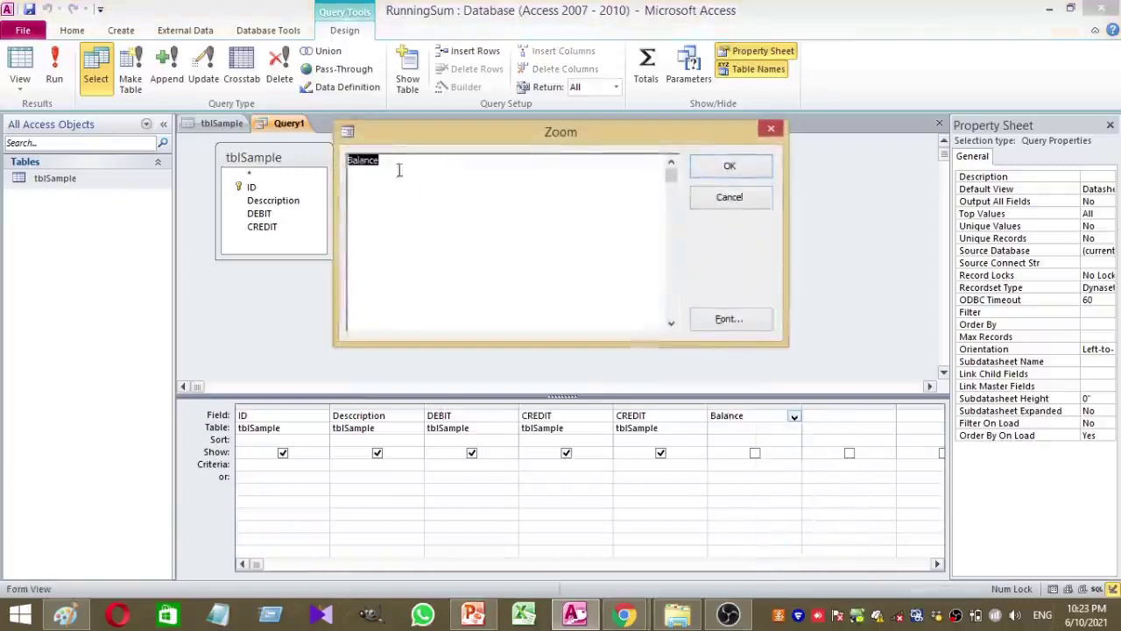
pyautogui.click(403, 170)
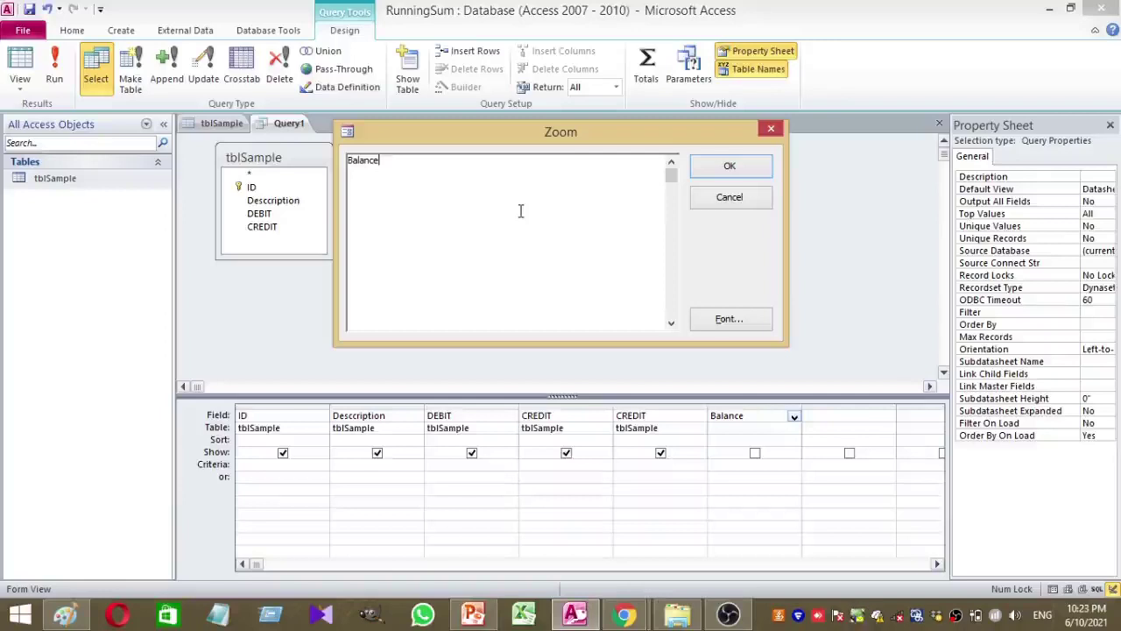
pyautogui.write(':(select Sum')
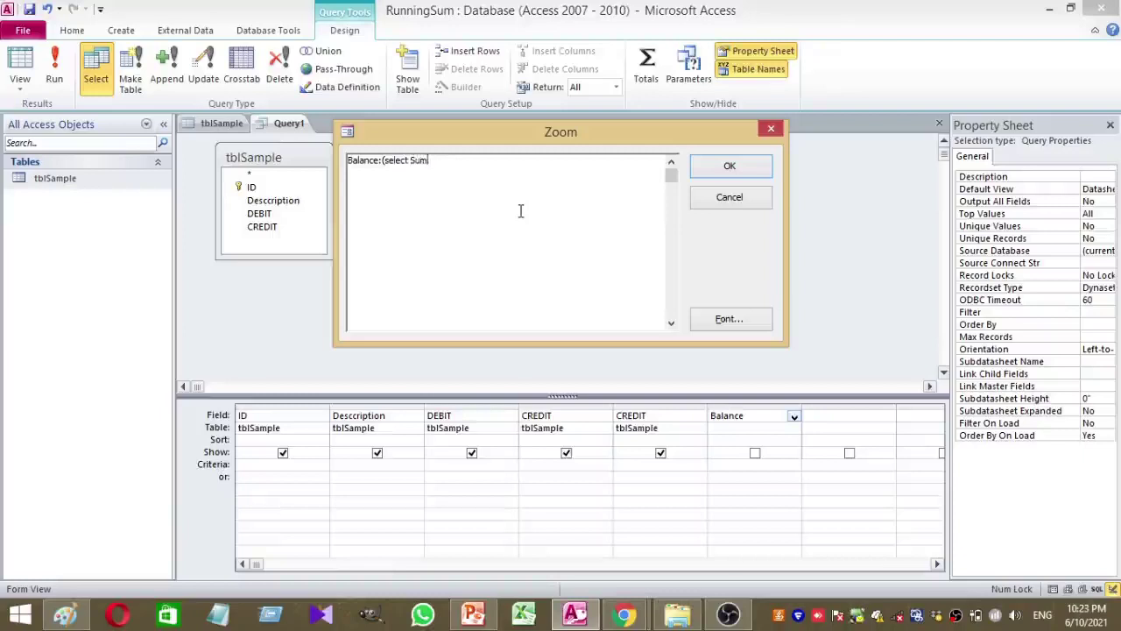
pyautogui.write('(DEBIT')
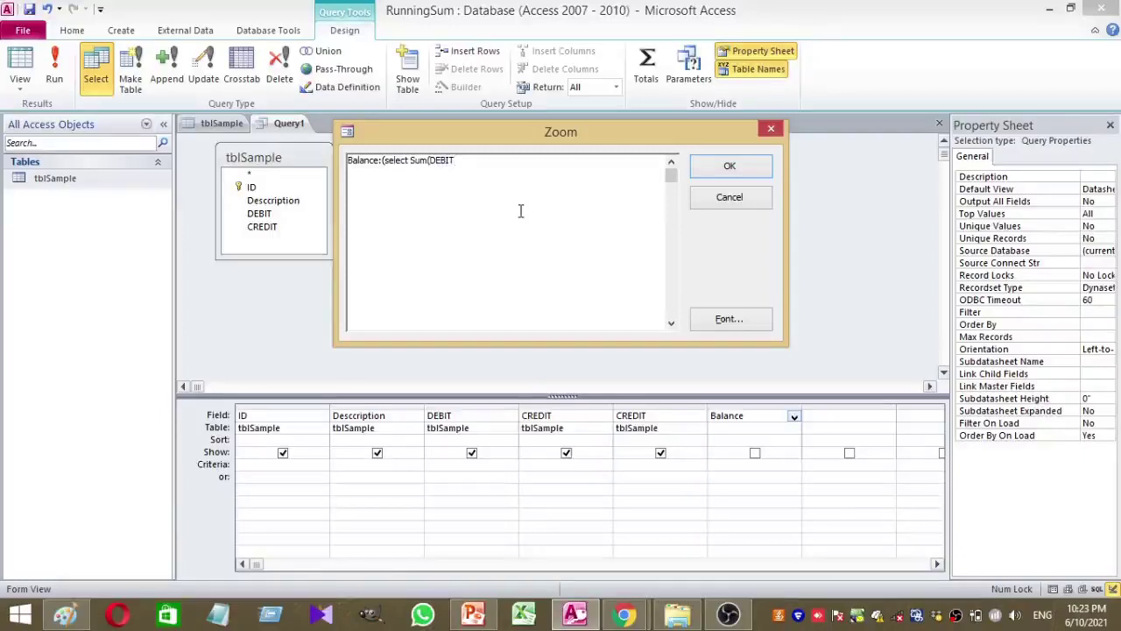
pyautogui.write('-CREDIT) from ')
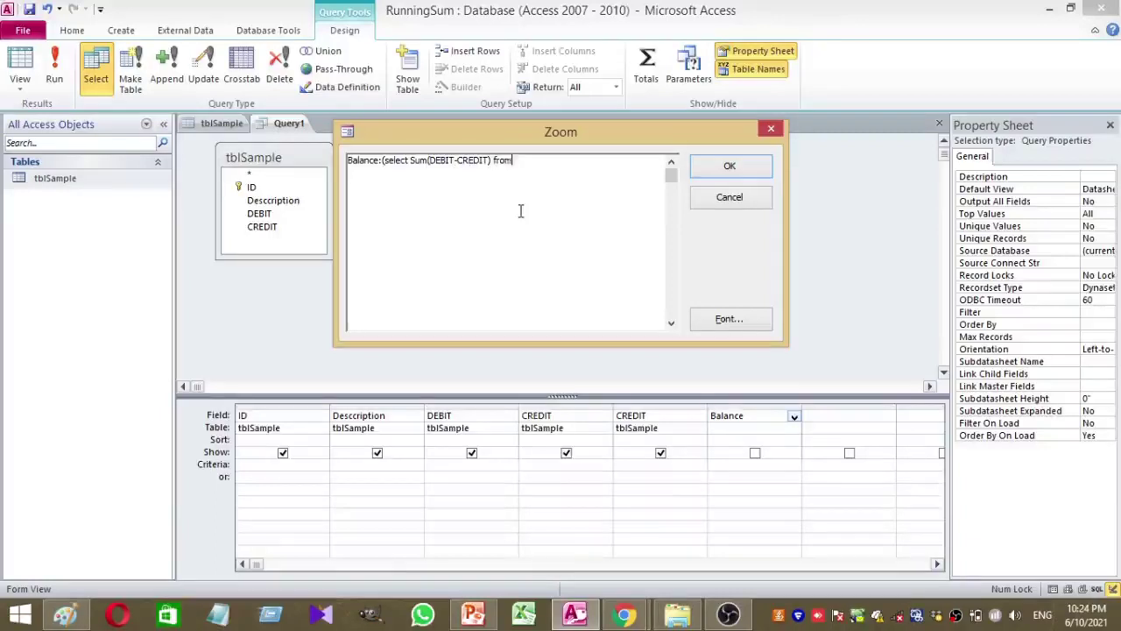
pyautogui.write('tblSample AS A')
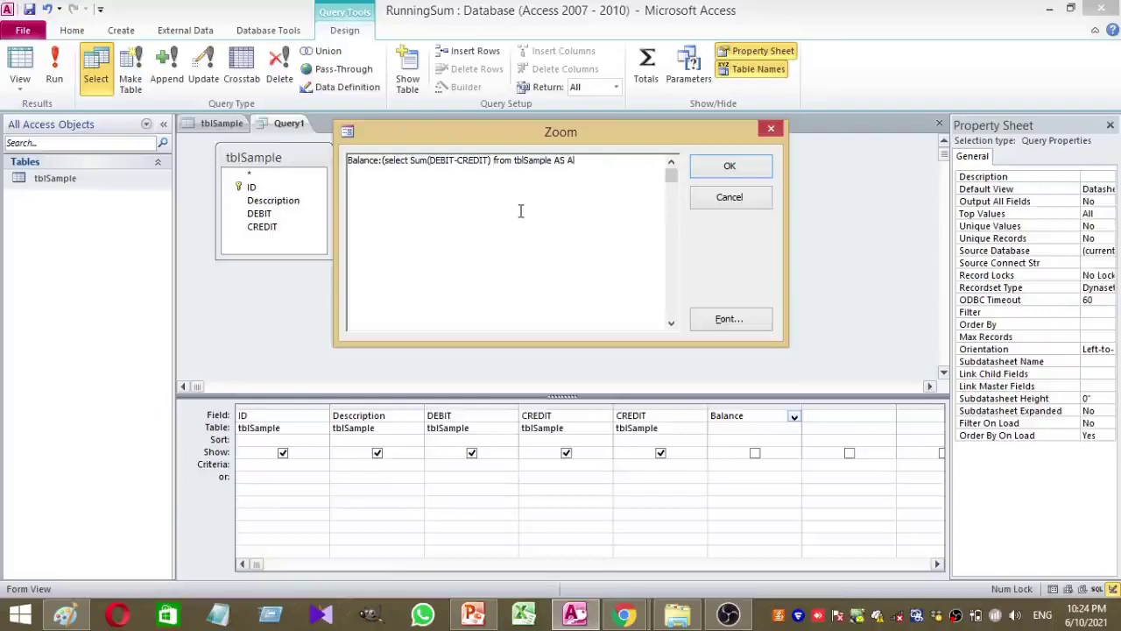
pyautogui.write('lias_ Sample')
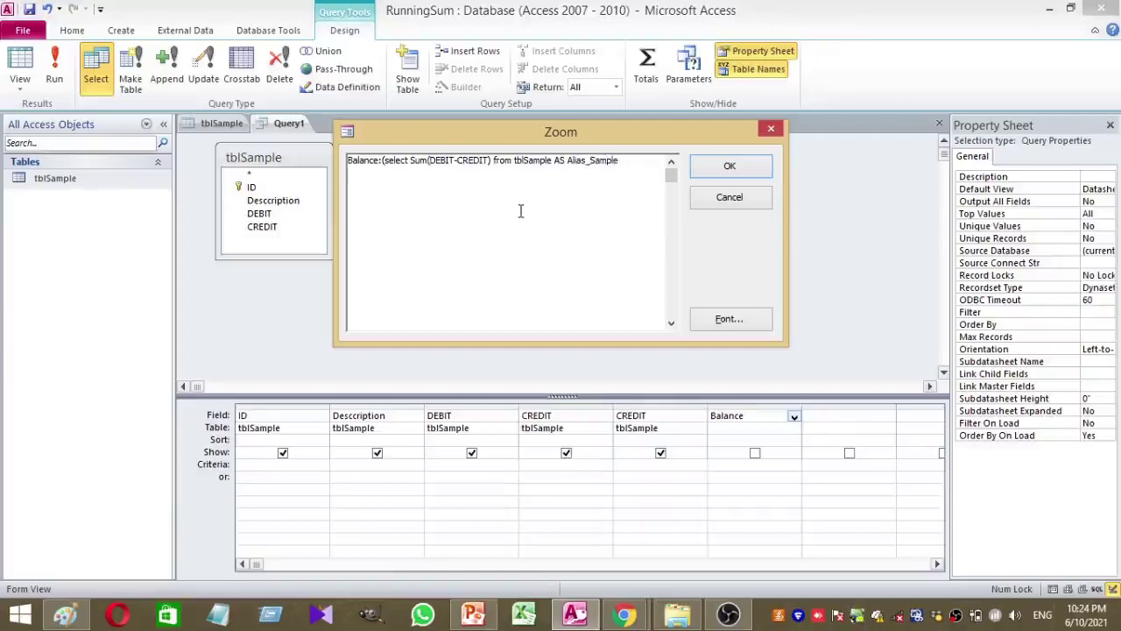
# Finish the Balance subquery with 'where Alias_Sample.ID<=tblSample.ID)' and confirm the expression.
pyautogui.write('where')
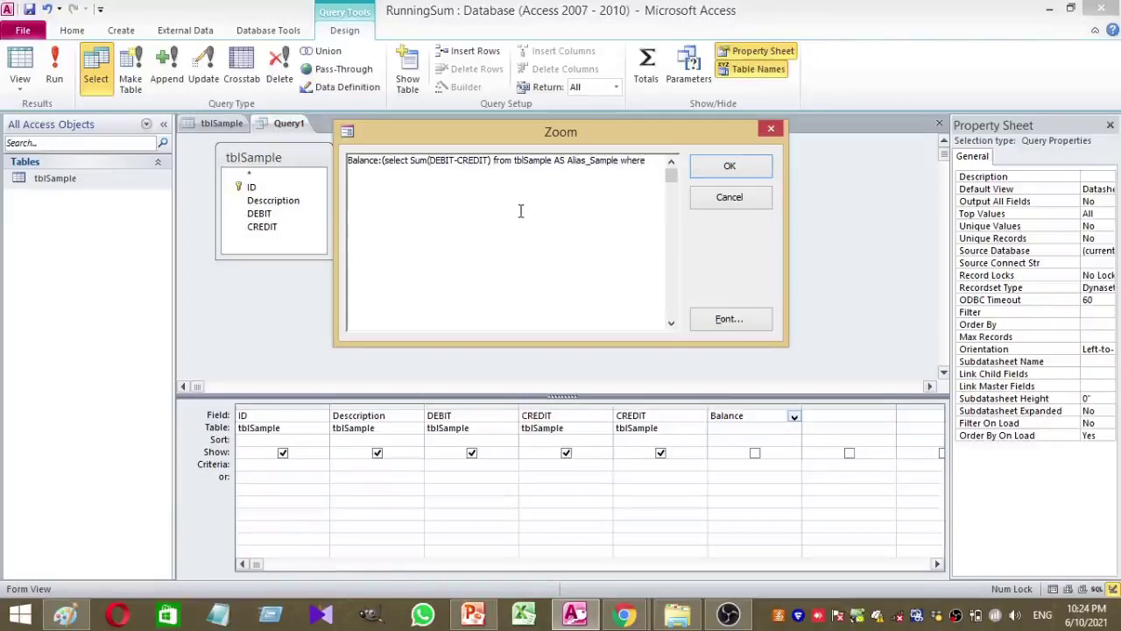
pyautogui.write(' Alia')
pyautogui.press('BackSpace')
pyautogui.write('ias_Samp')
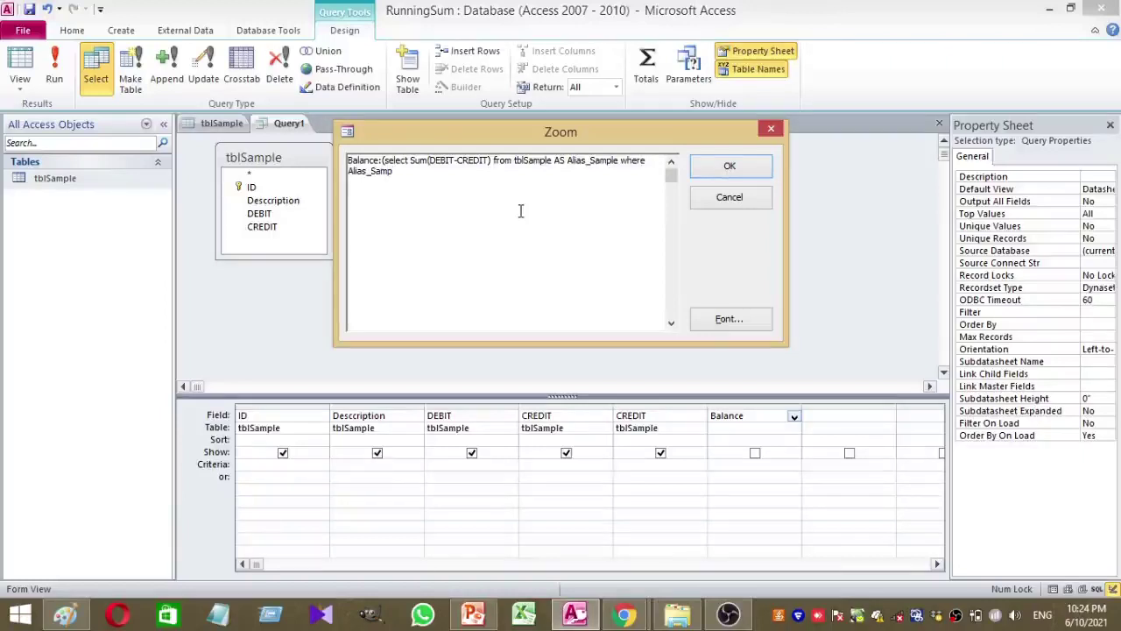
pyautogui.write('le.ID <=tbl')
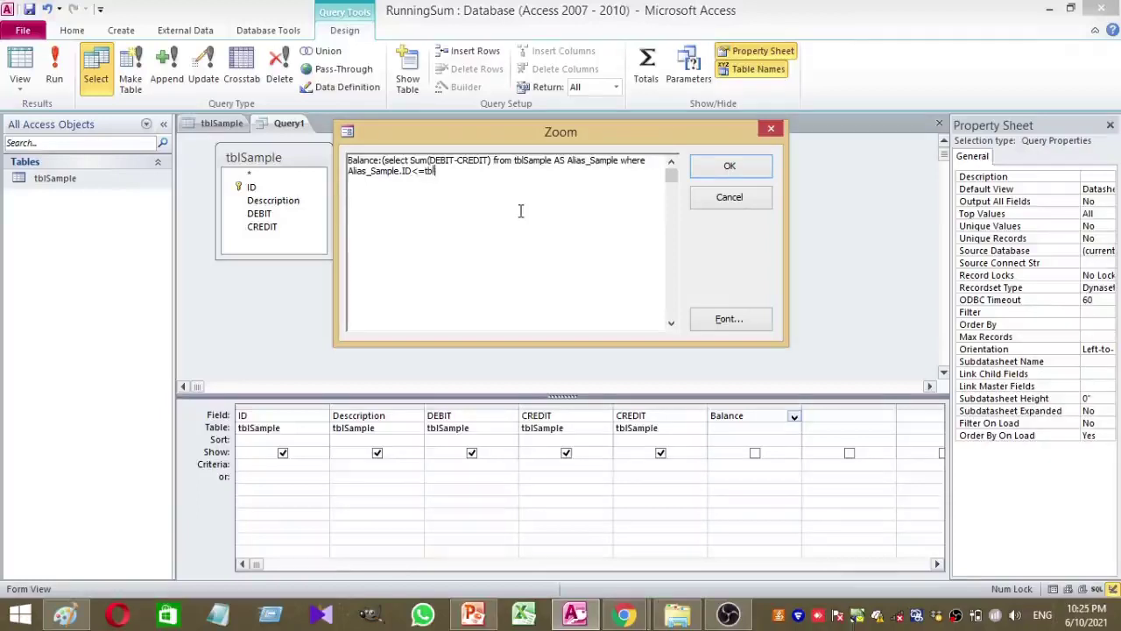
pyautogui.write('Sample.ID)')
pyautogui.click(725, 166)
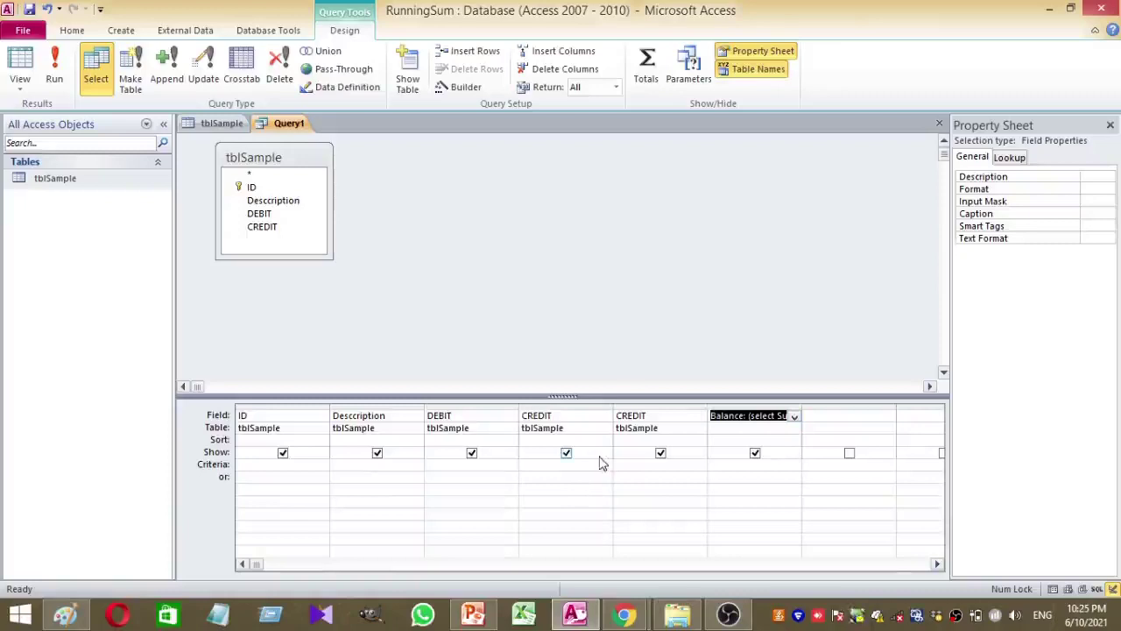
# Hide the second CREDIT column, run the query, and save it as qryBalance.
pyautogui.click(661, 453)
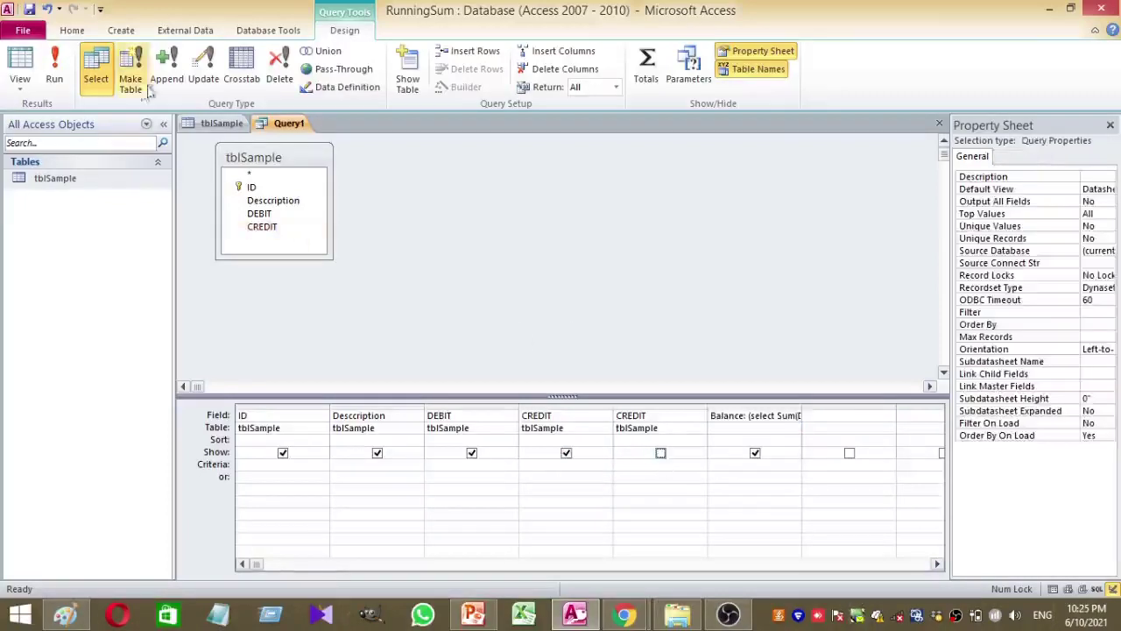
pyautogui.click(53, 75)
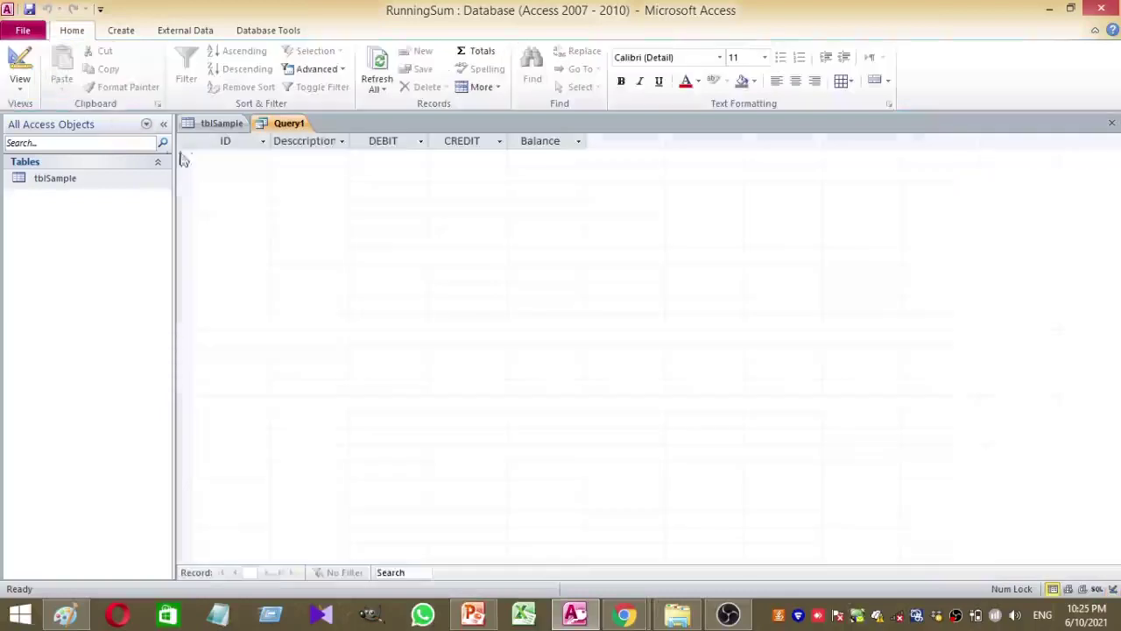
pyautogui.hotkey('ctrl', 's')
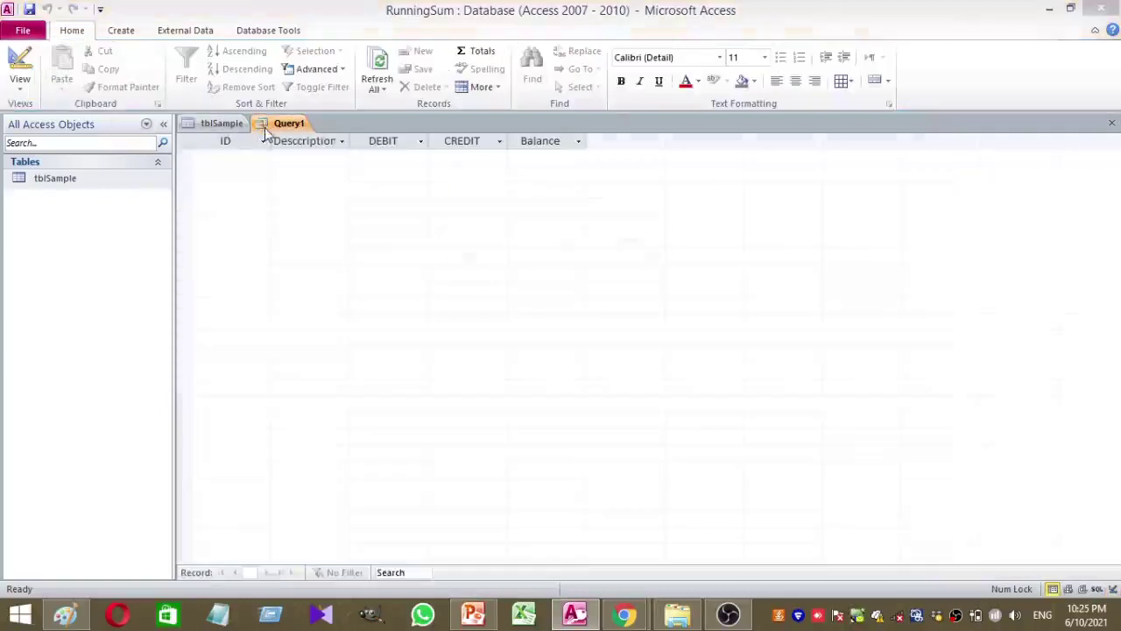
pyautogui.write('qry')
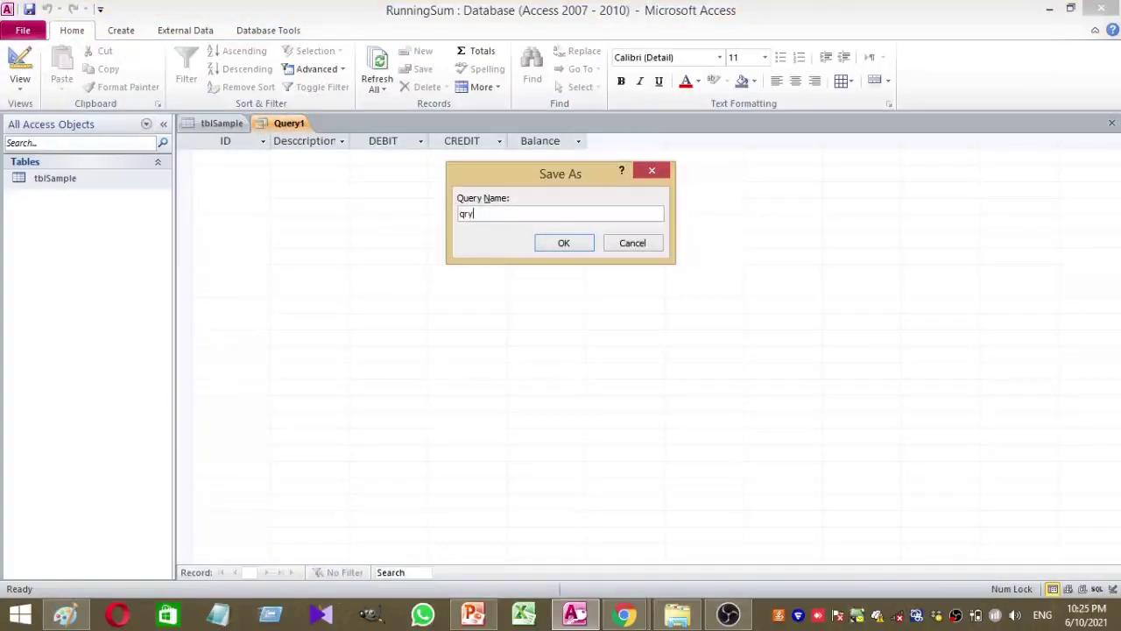
pyautogui.write('Balance')
pyautogui.press('Return')
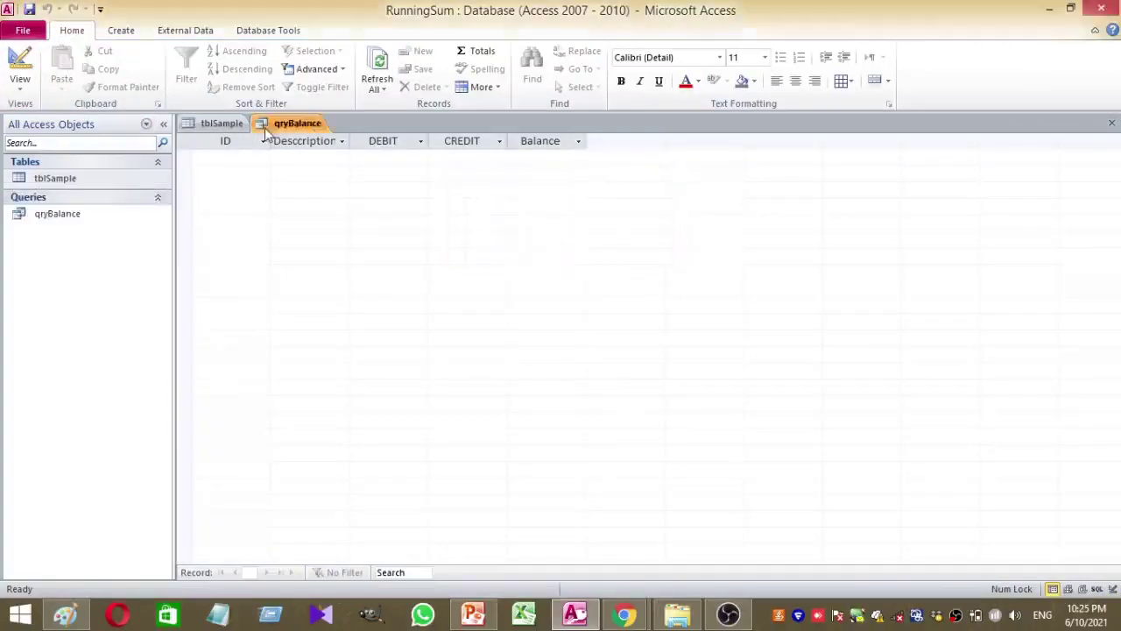
pyautogui.click(210, 125)
# Add a Sales transaction with a $50,000 debit to tblSample.
pyautogui.click(326, 157)
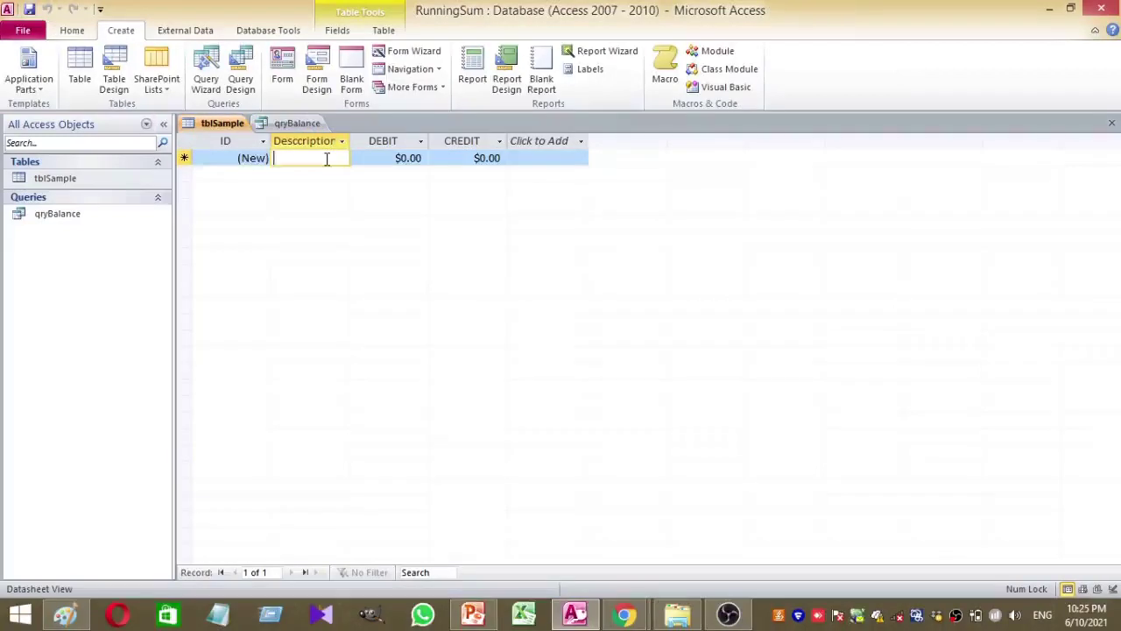
pyautogui.write('Sales')
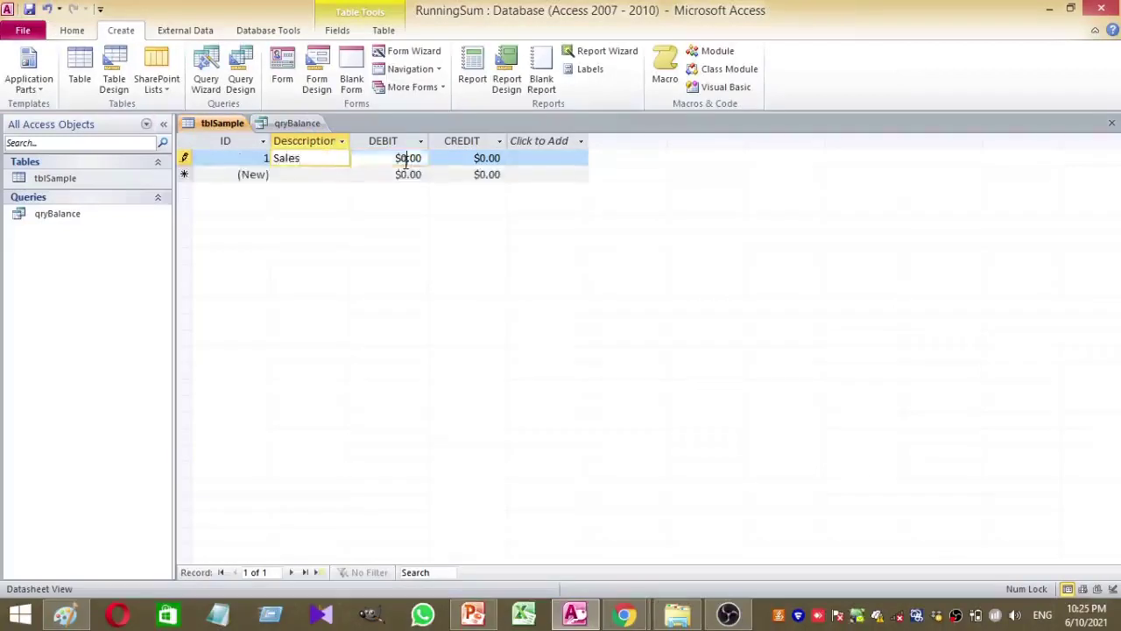
pyautogui.click(405, 161)
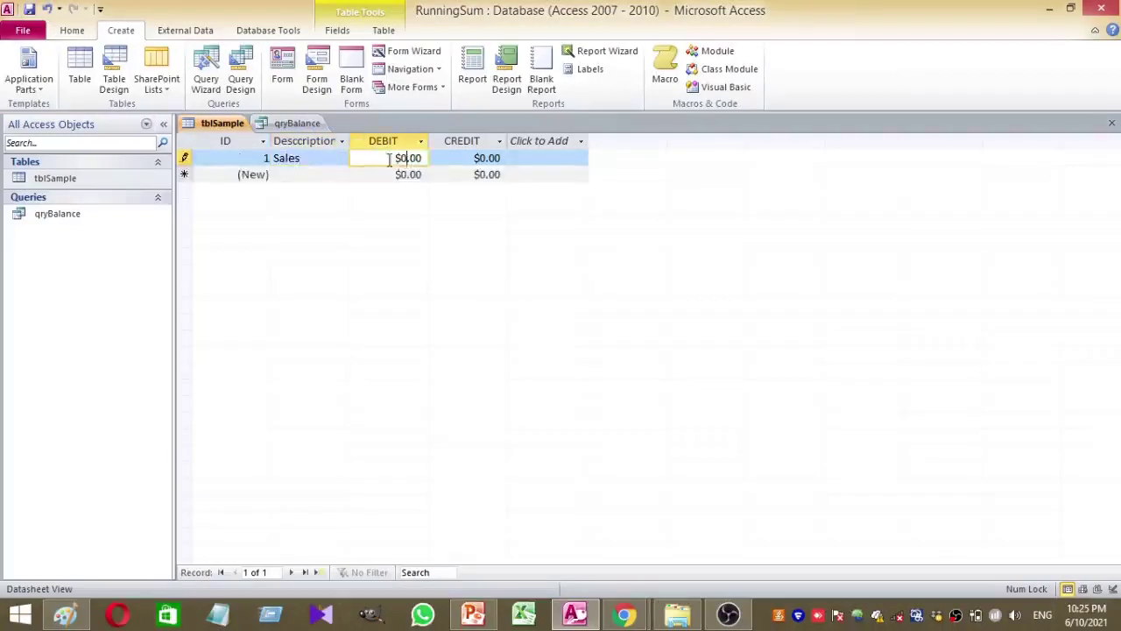
pyautogui.rightClick(444, 161)
pyautogui.rightClick(408, 160)
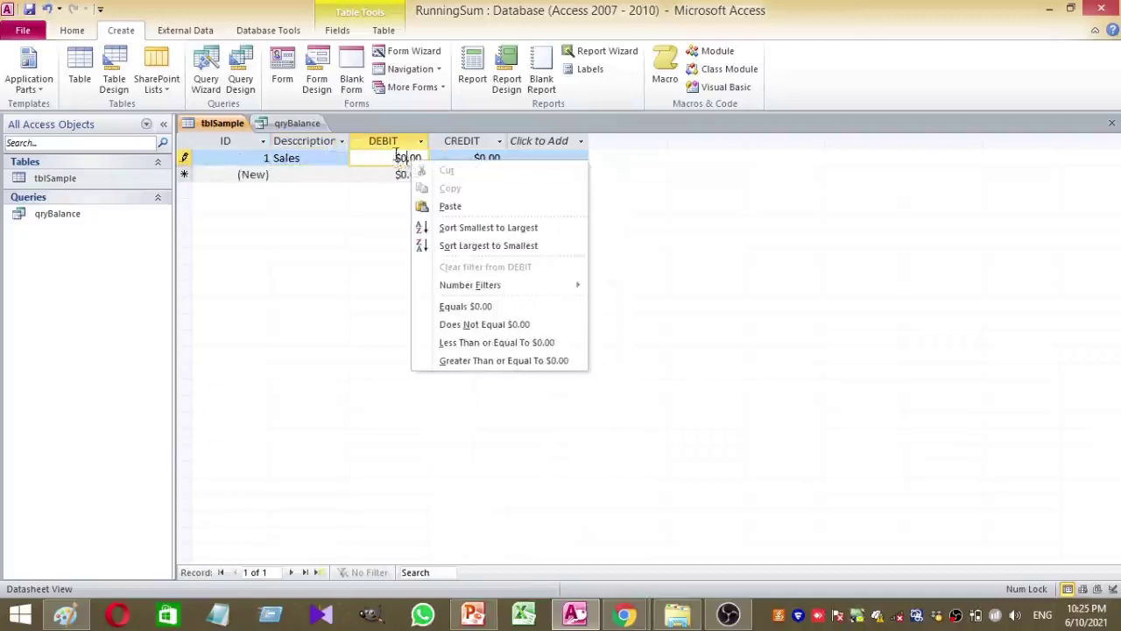
pyautogui.click(393, 158)
pyautogui.moveTo(394, 158); pyautogui.dragTo(439, 157)
pyautogui.write('50000')
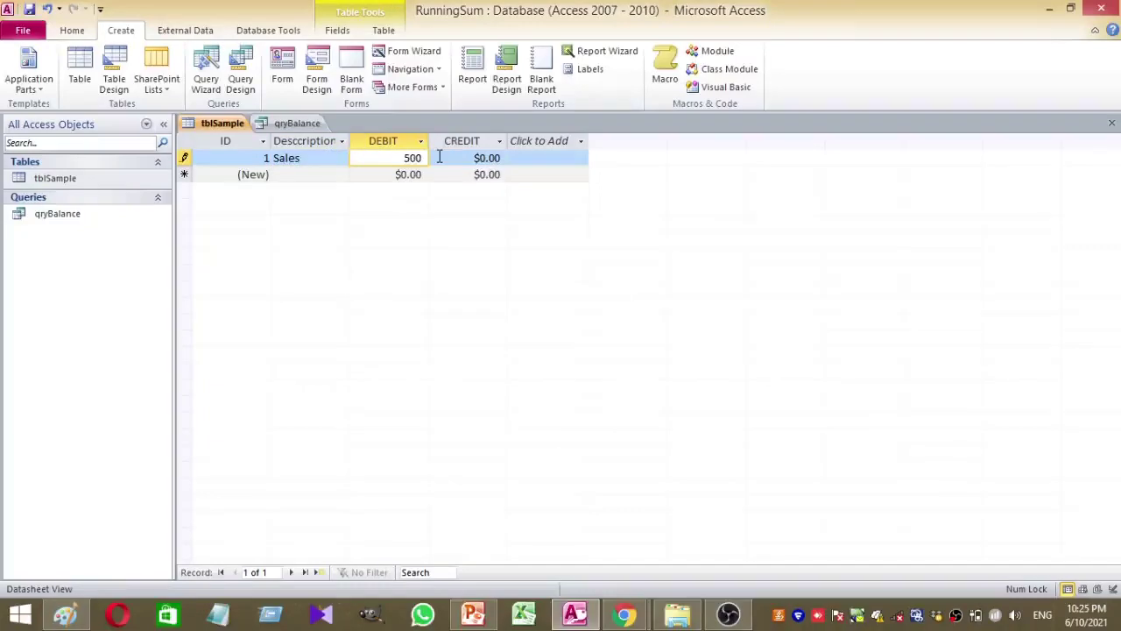
pyautogui.click(298, 174)
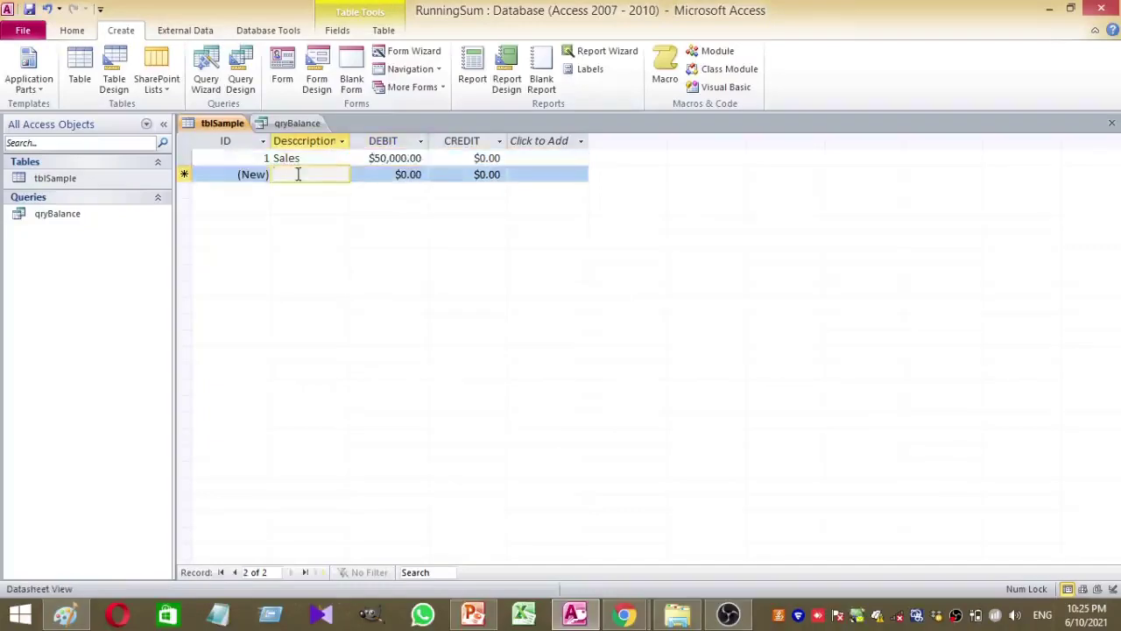
# Add a Water transaction with a $15,000 credit.
pyautogui.write('Pu')
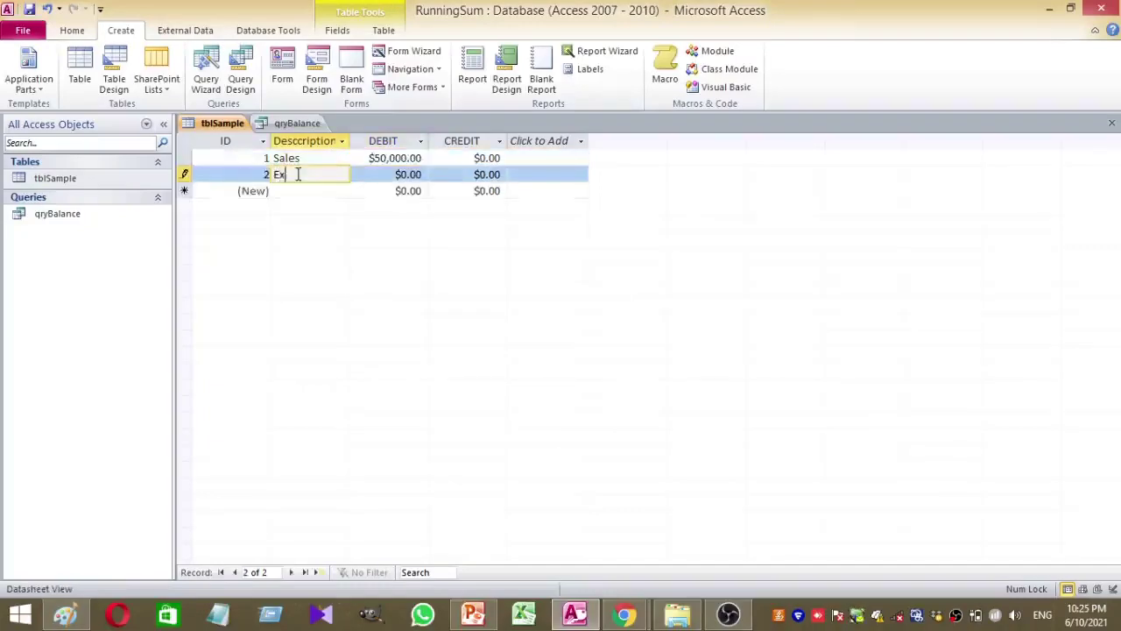
pyautogui.press('BackSpace')
pyautogui.press('BackSpace')
pyautogui.write('Water')
pyautogui.click(493, 174)
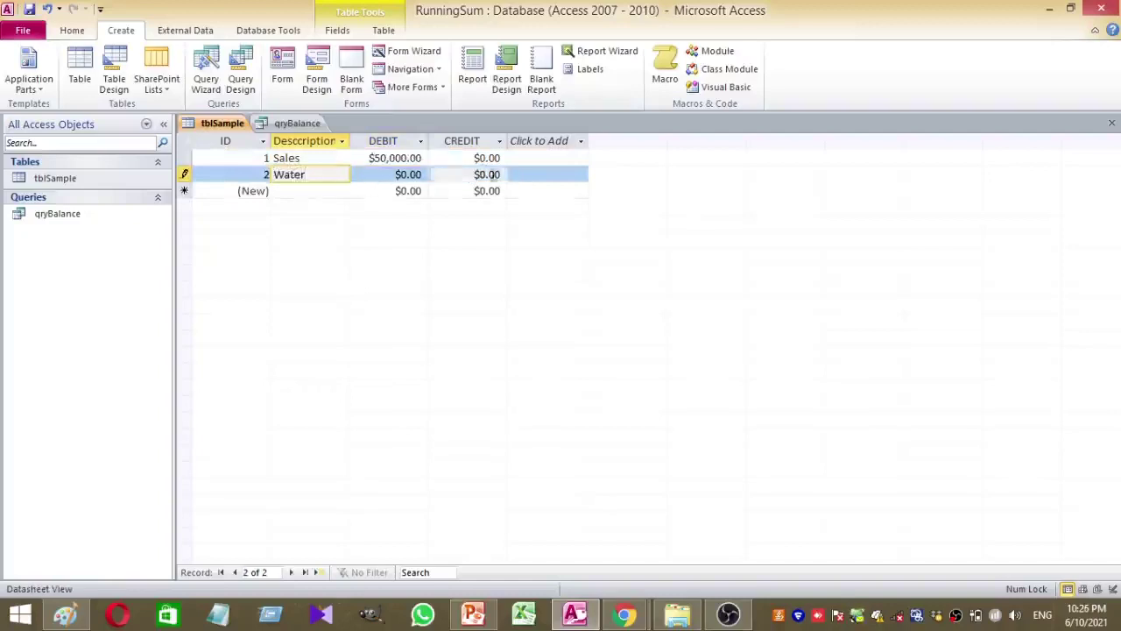
pyautogui.write('15000')
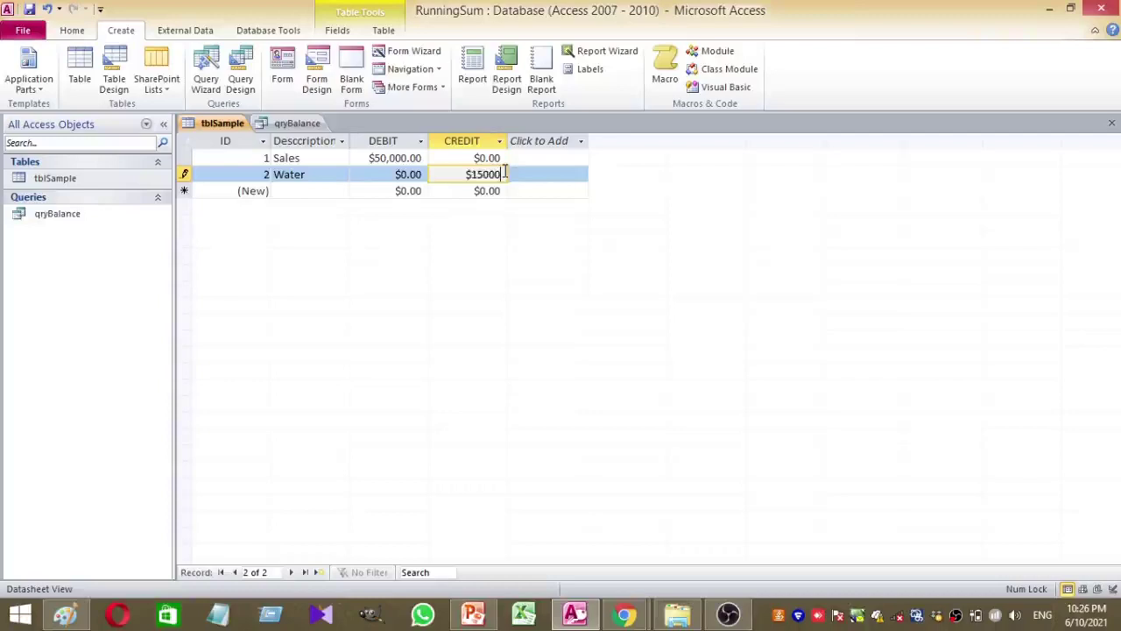
pyautogui.click(319, 191)
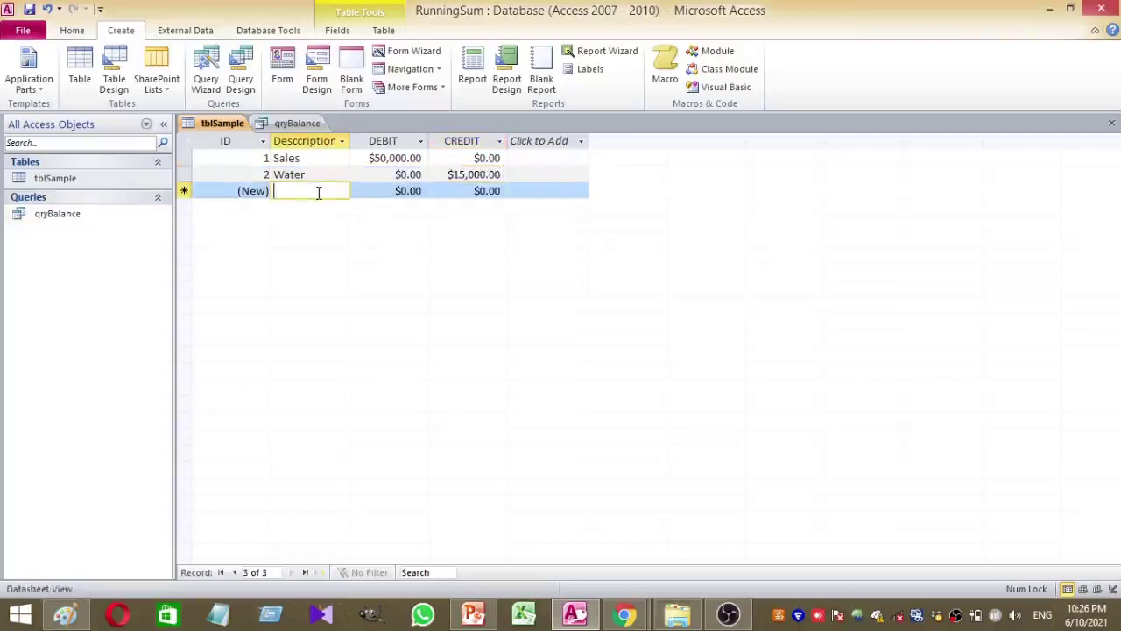
# Add a Telephone transaction with a $10,000 credit, then view qryBalance's results.
pyautogui.write('Te')
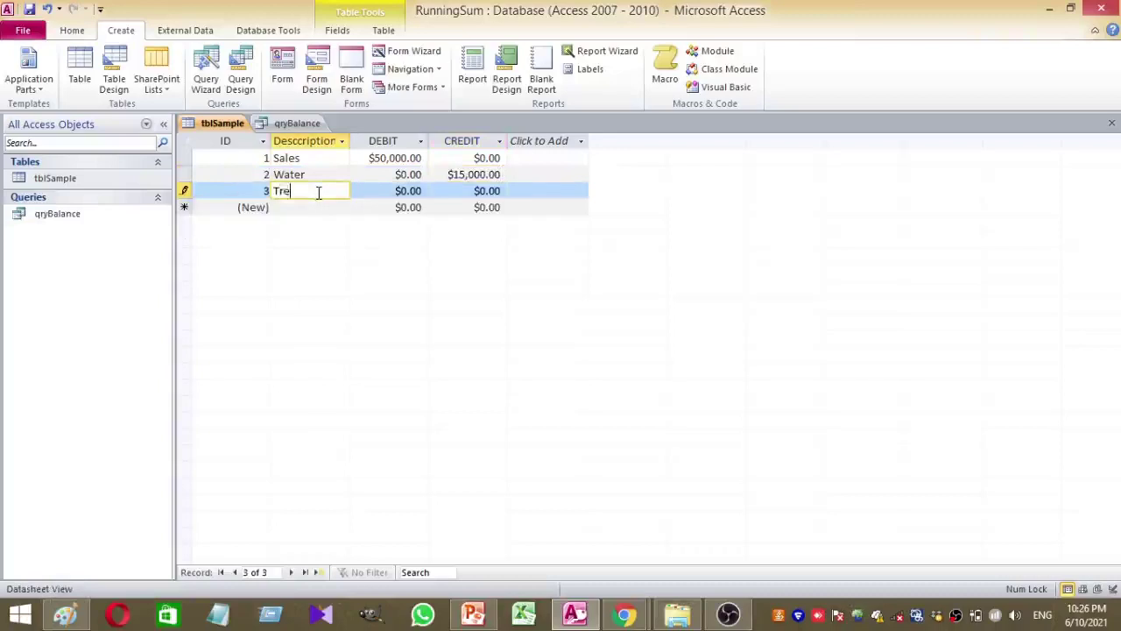
pyautogui.write('st')
pyautogui.press('BackSpace')
pyautogui.press('BackSpace')
pyautogui.press('BackSpace')
pyautogui.write('elephone')
pyautogui.doubleClick(480, 191)
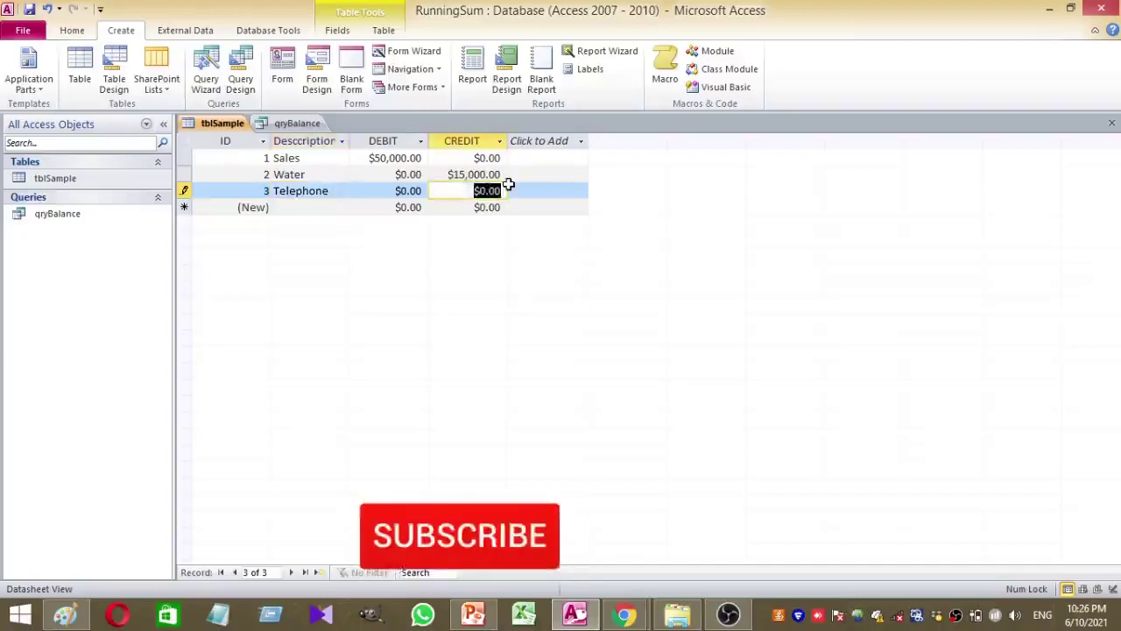
pyautogui.write('10000')
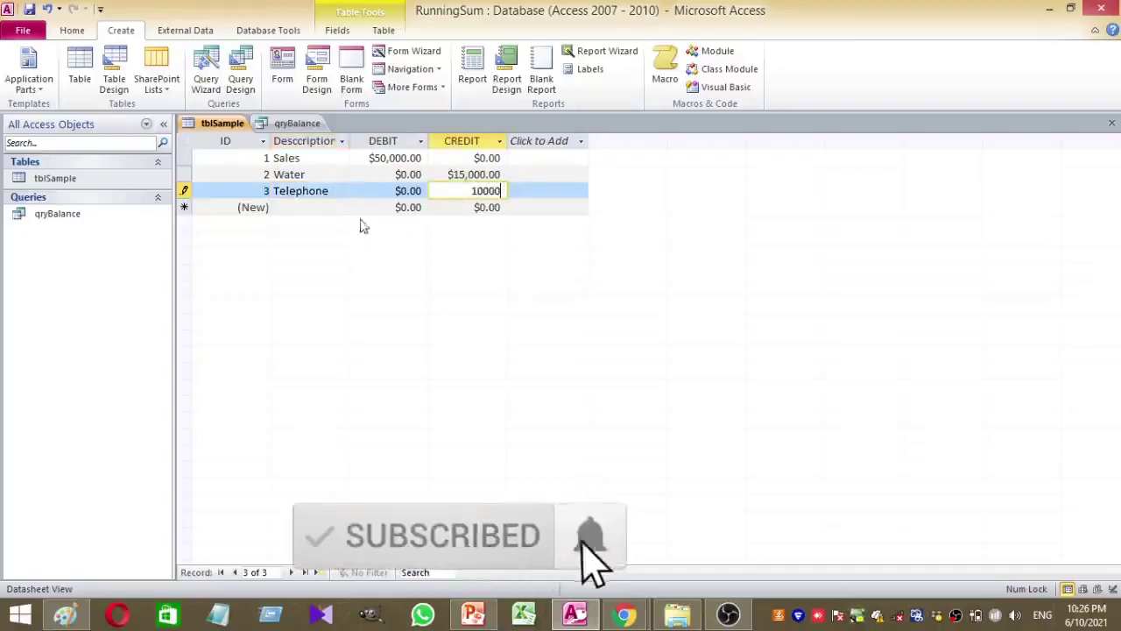
pyautogui.click(322, 207)
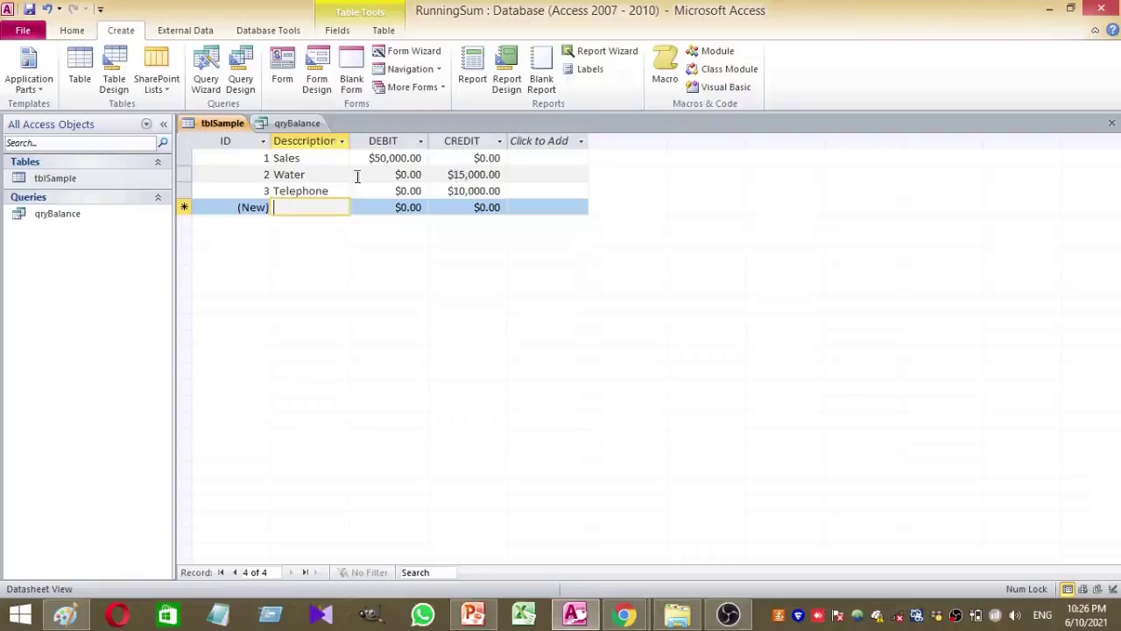
pyautogui.doubleClick(85, 219)
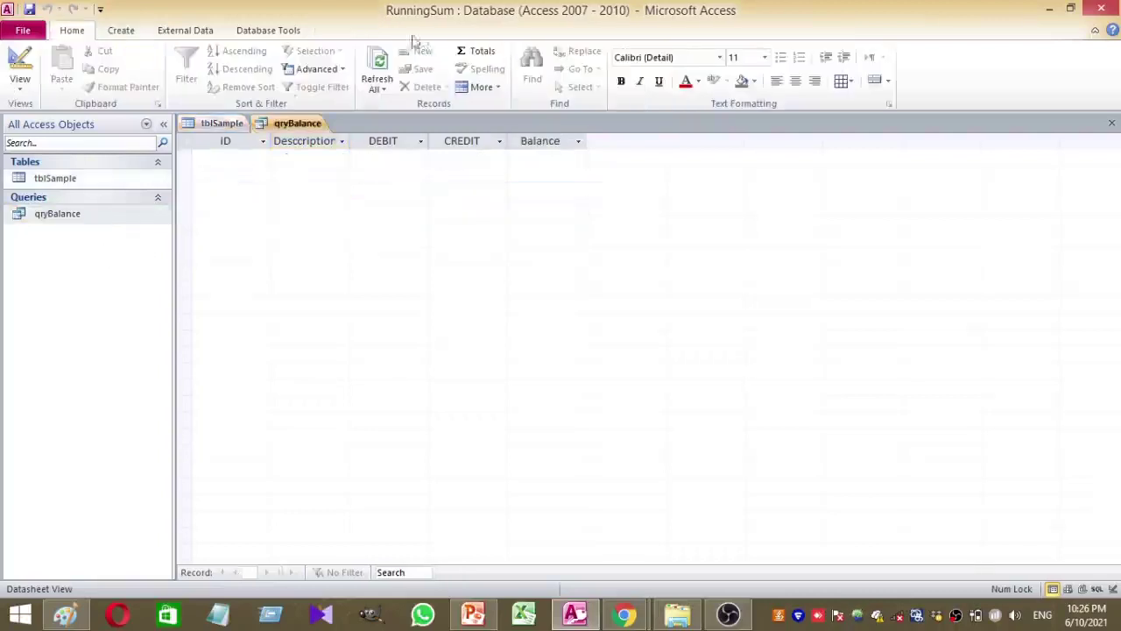
# Refresh qryBalance so the running Balance shows $50,000, $35,000 and $25,000.
pyautogui.click(378, 63)
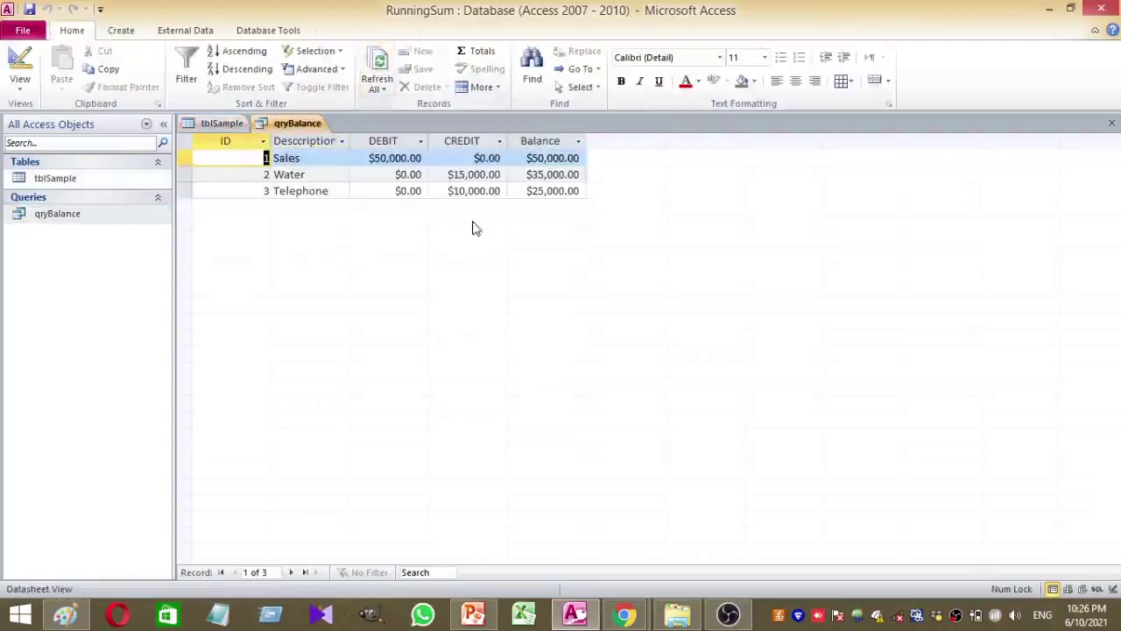